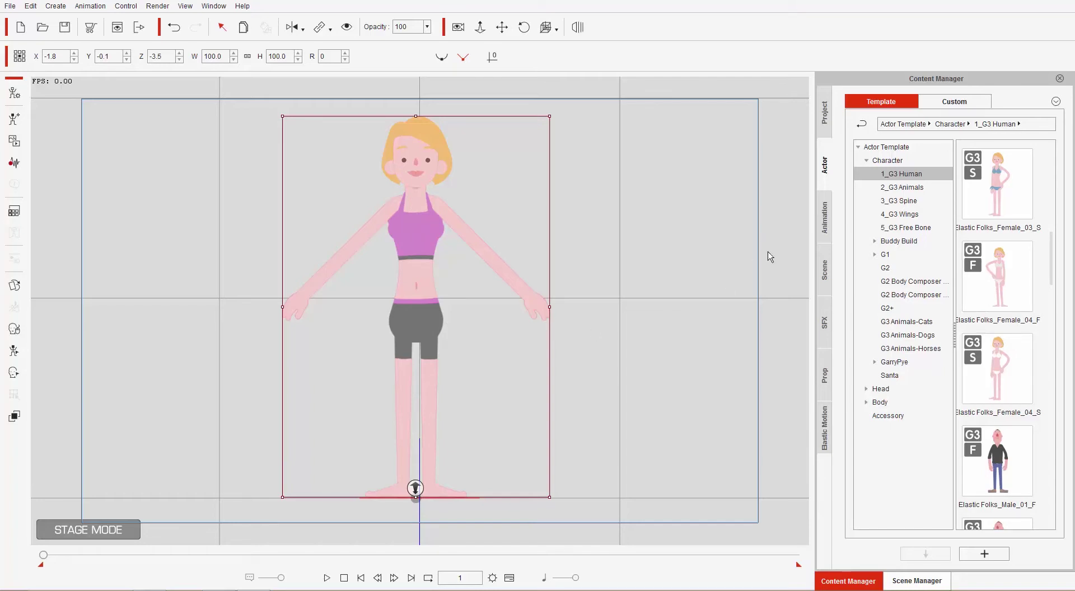
Step: Apply the Meditation motion from 1_G3 Human > Elastic Folks_Front > Perform to the woman
left_click(825, 210)
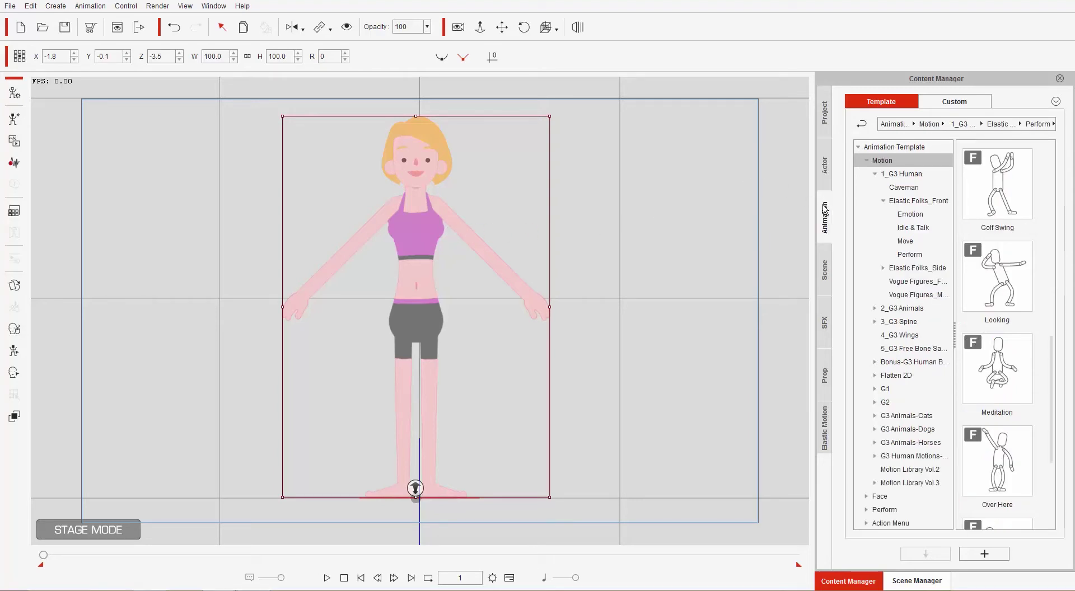
left_click(900, 161)
left_click(875, 174)
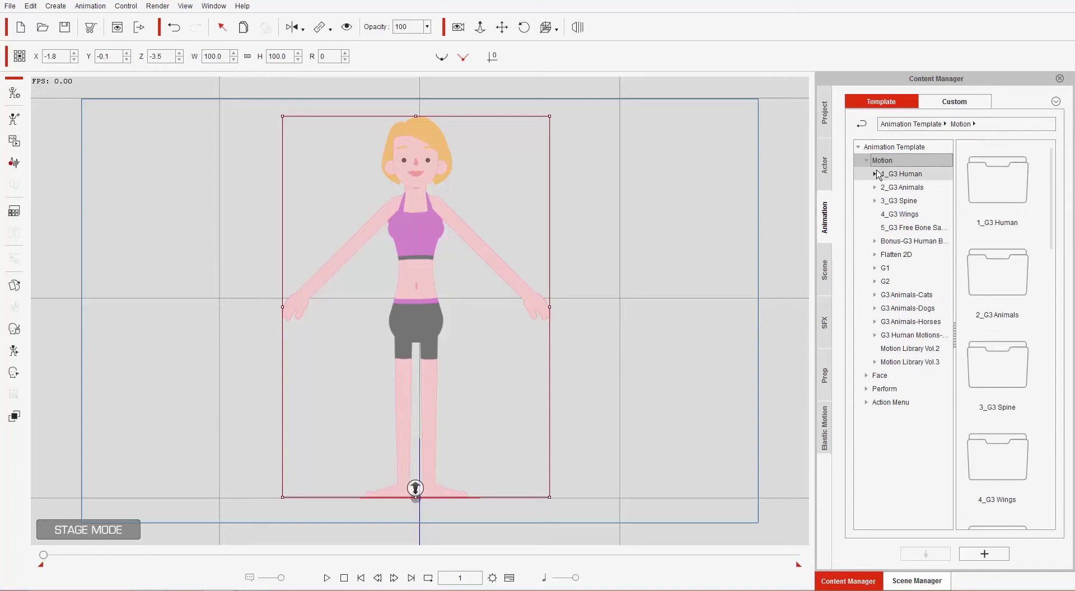
left_click(875, 174)
left_click(892, 174)
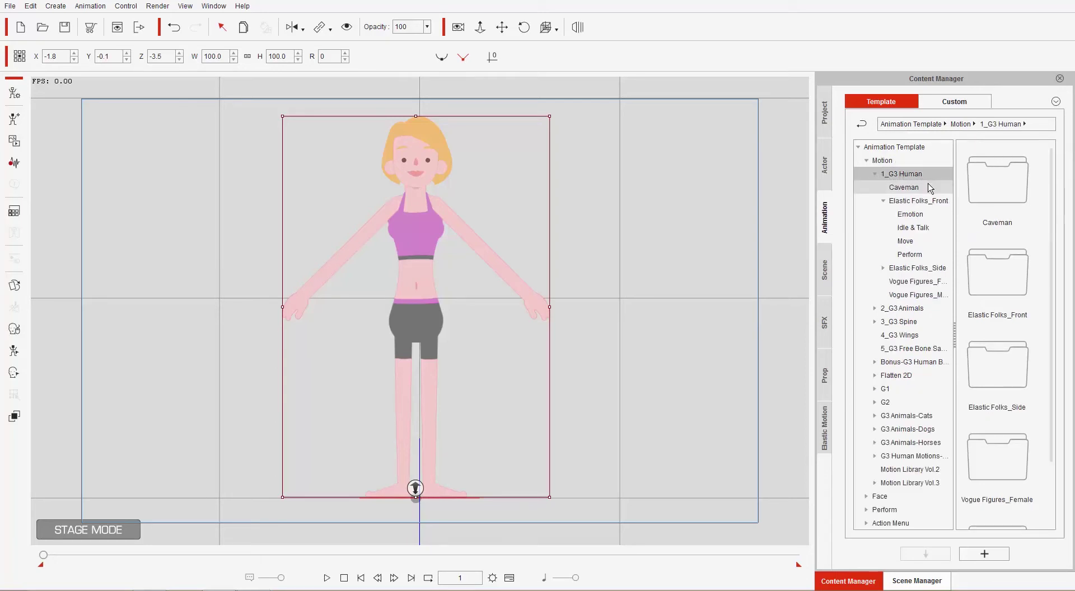
left_click(924, 201)
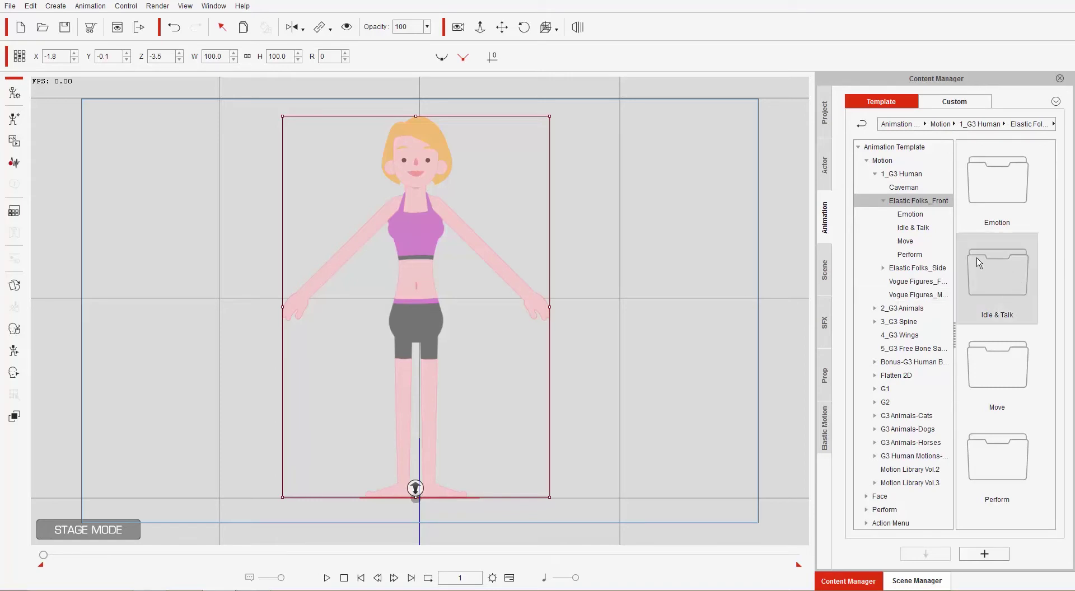
left_click(919, 256)
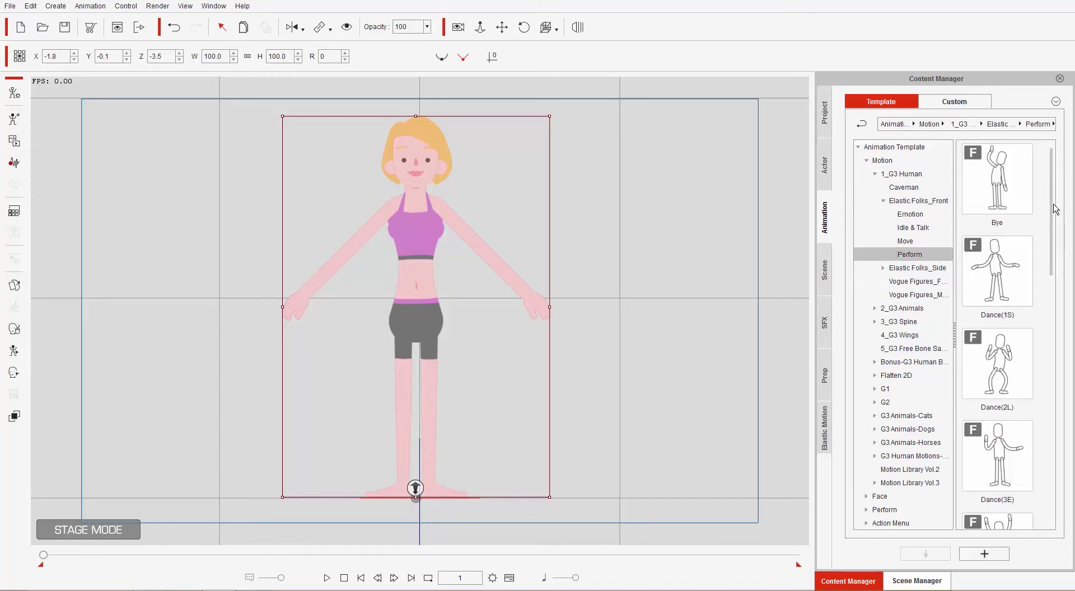
left_click_drag(1052, 213, 1066, 420)
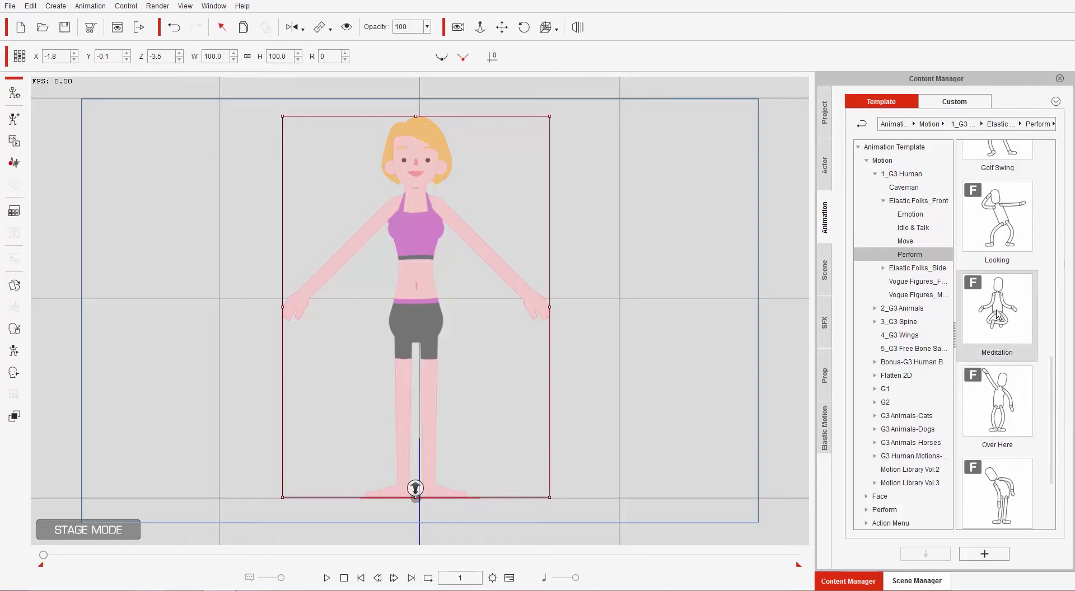
double_click(997, 316)
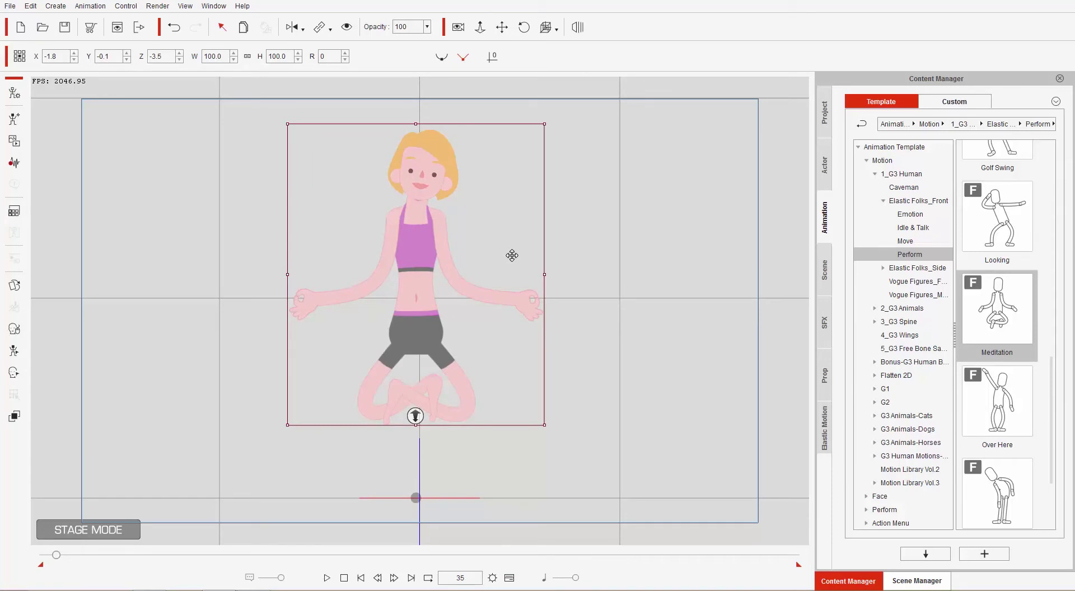
Step: In the F3 timeline, loop the Meditation motion clip out to about frame 165
key("F3")
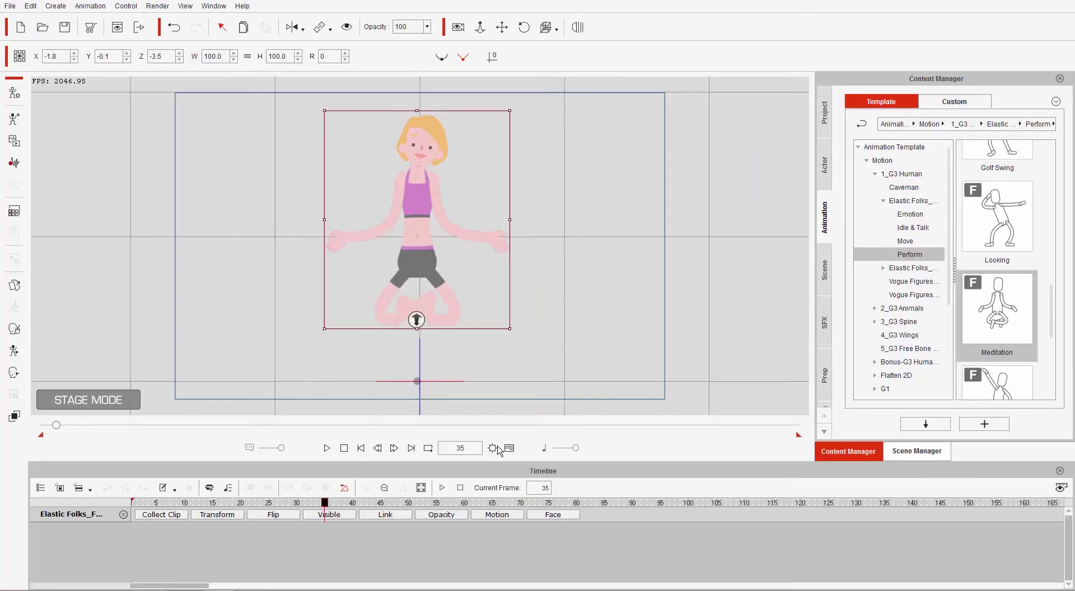
left_click(497, 517)
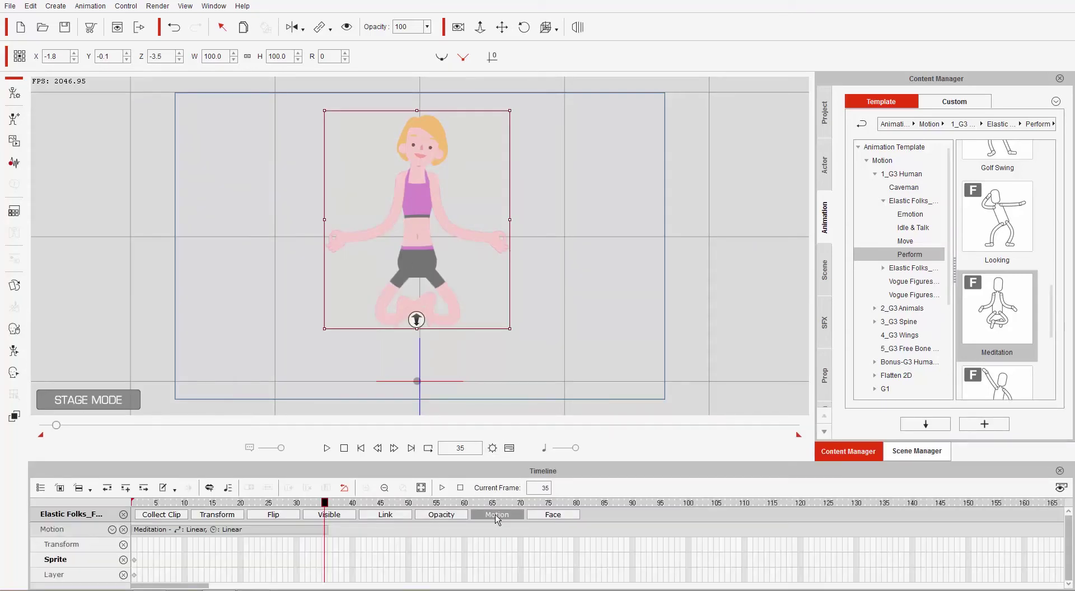
left_click_drag(160, 504, 261, 514)
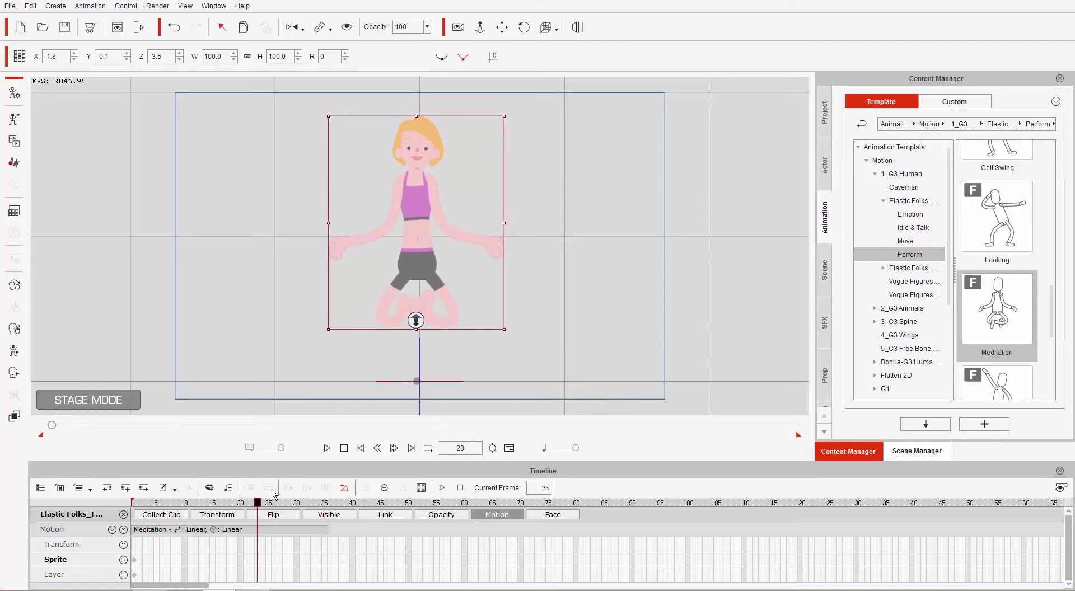
left_click(280, 530)
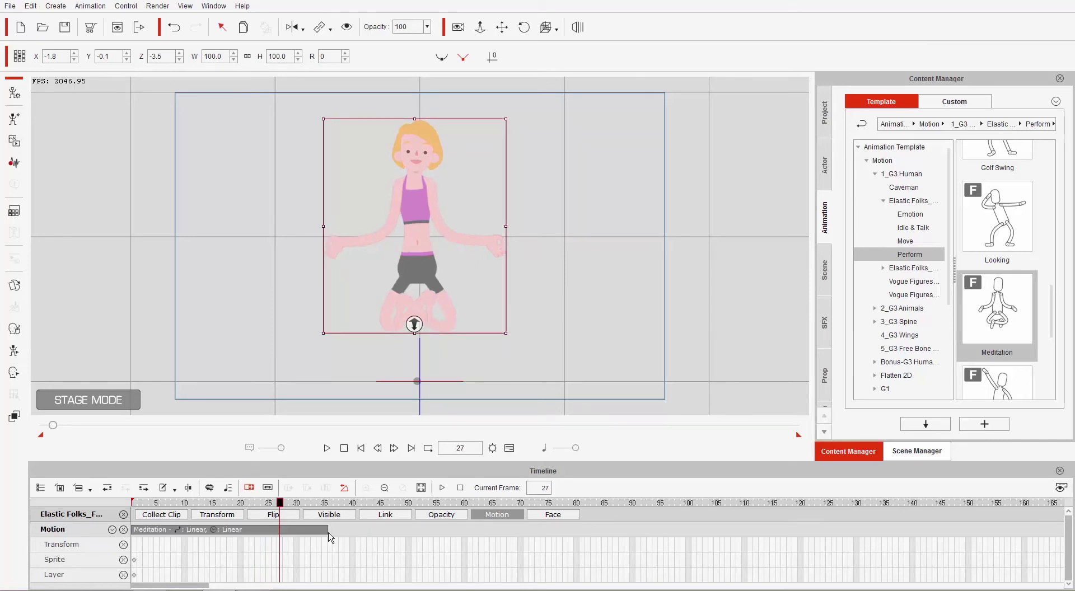
left_click_drag(329, 529, 896, 511)
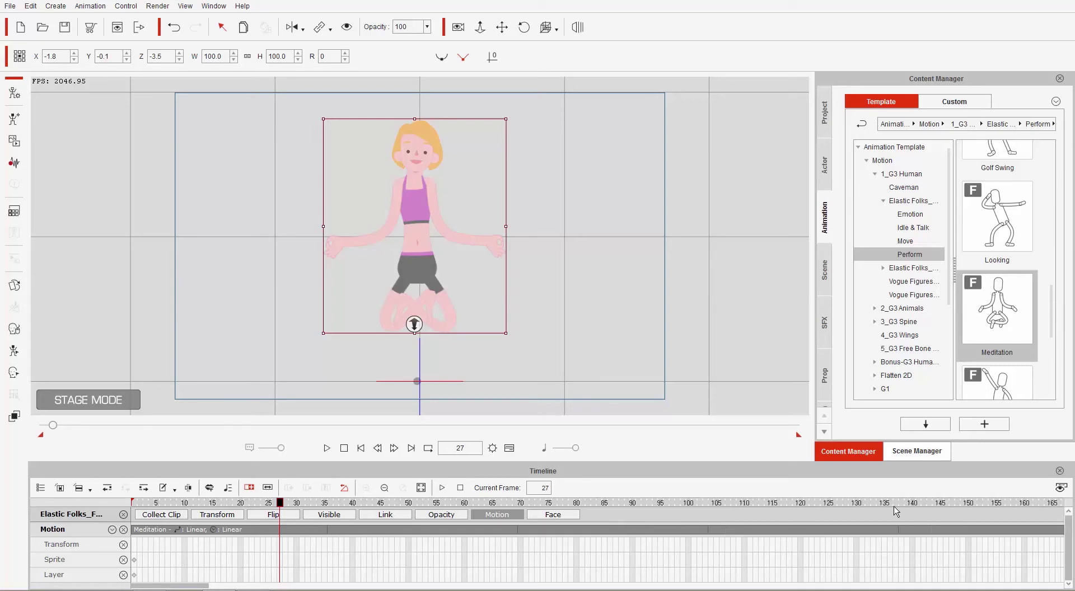
Step: Play back the looped meditation animation, then rewind to frame 1
left_click_drag(182, 504, 124, 507)
key("space")
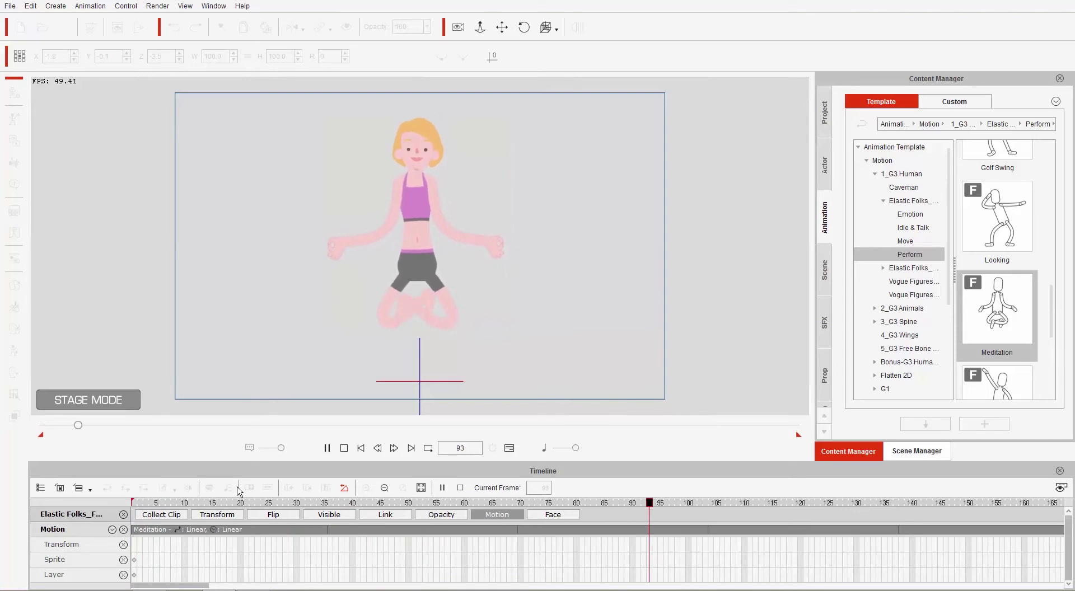
key("space")
left_click_drag(193, 507, 112, 505)
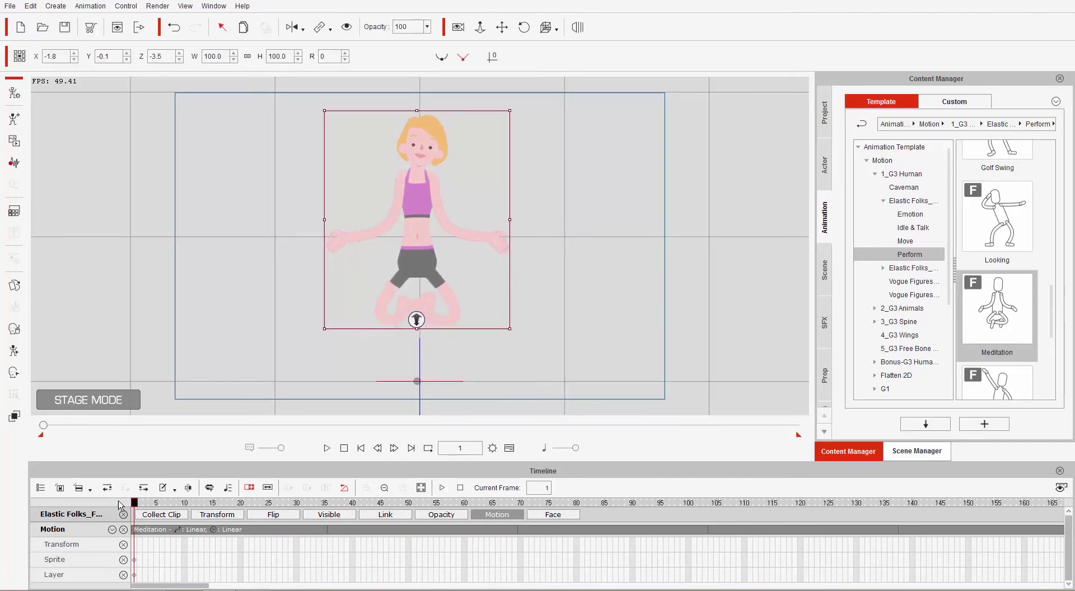
Step: Close the timeline, zoom the stage, and open the 2D Motion Key Editor with Show Bone unchecked
left_click(1060, 472)
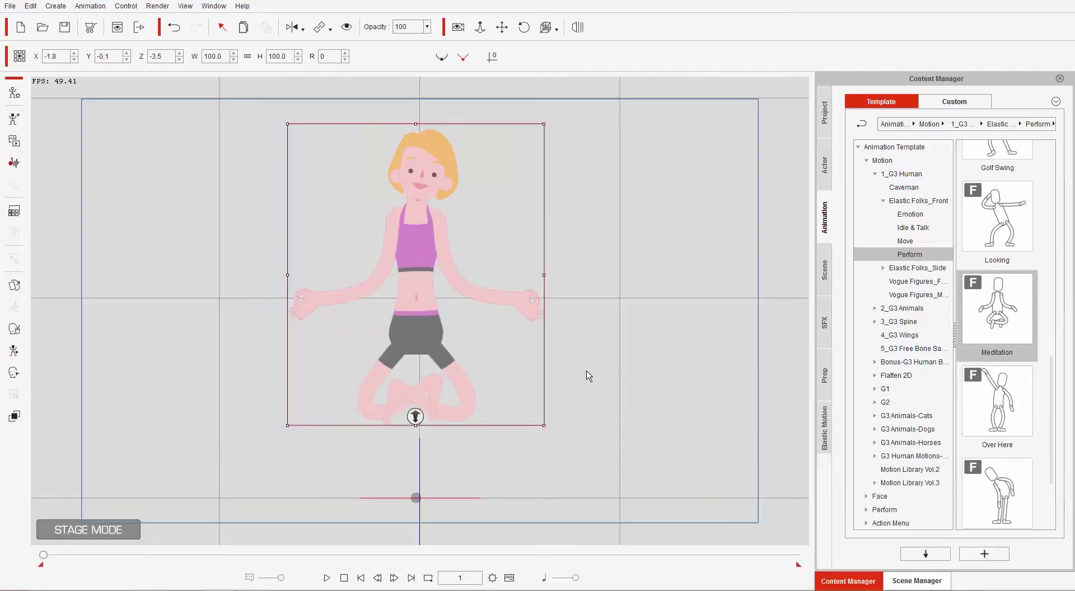
scroll(600, 372, "up", 2)
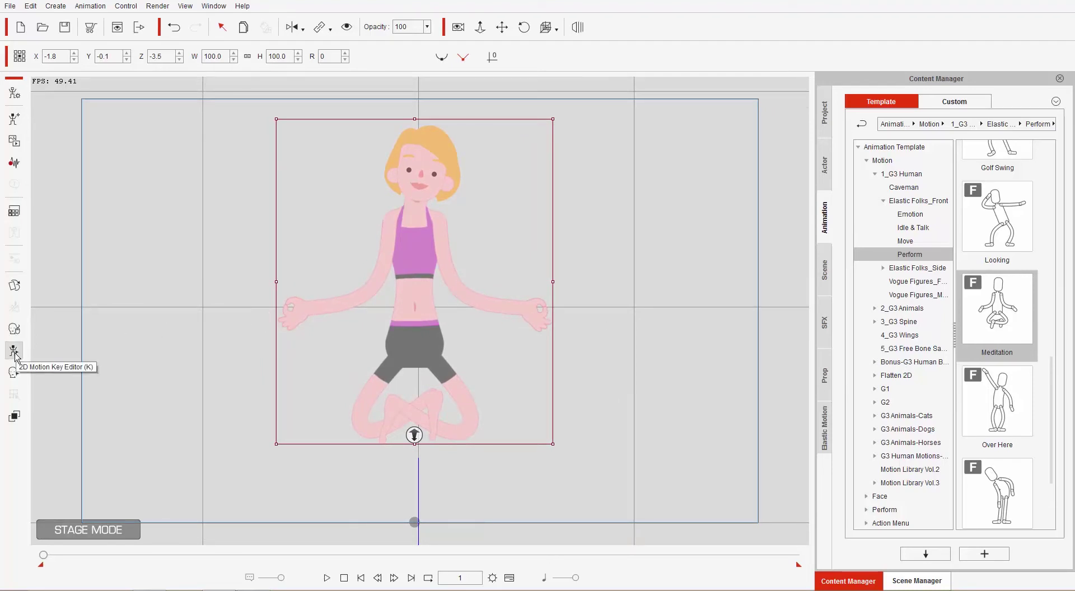
left_click(14, 352)
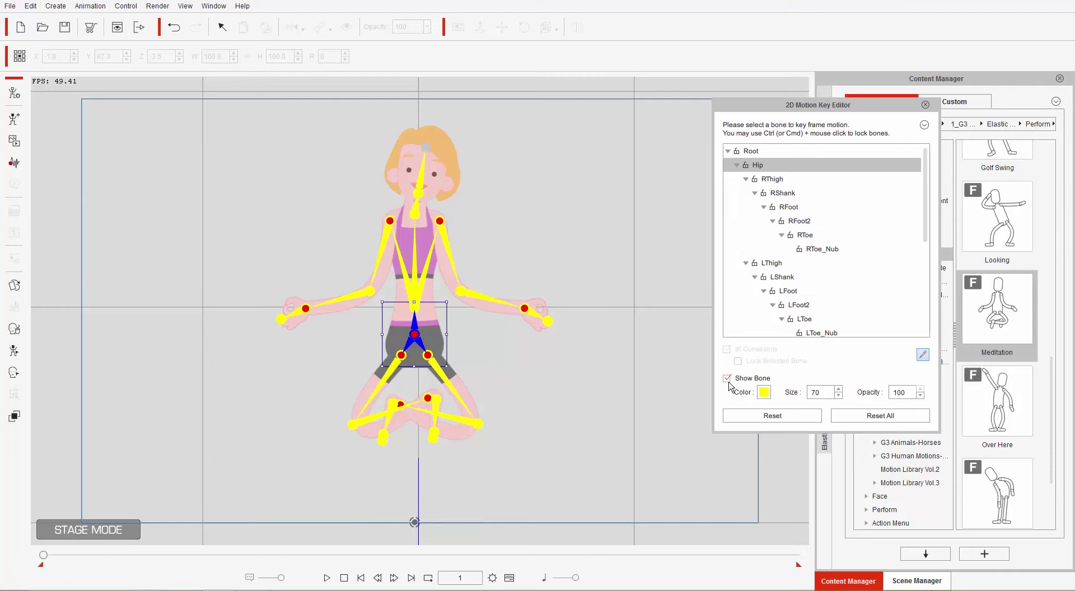
left_click(923, 357)
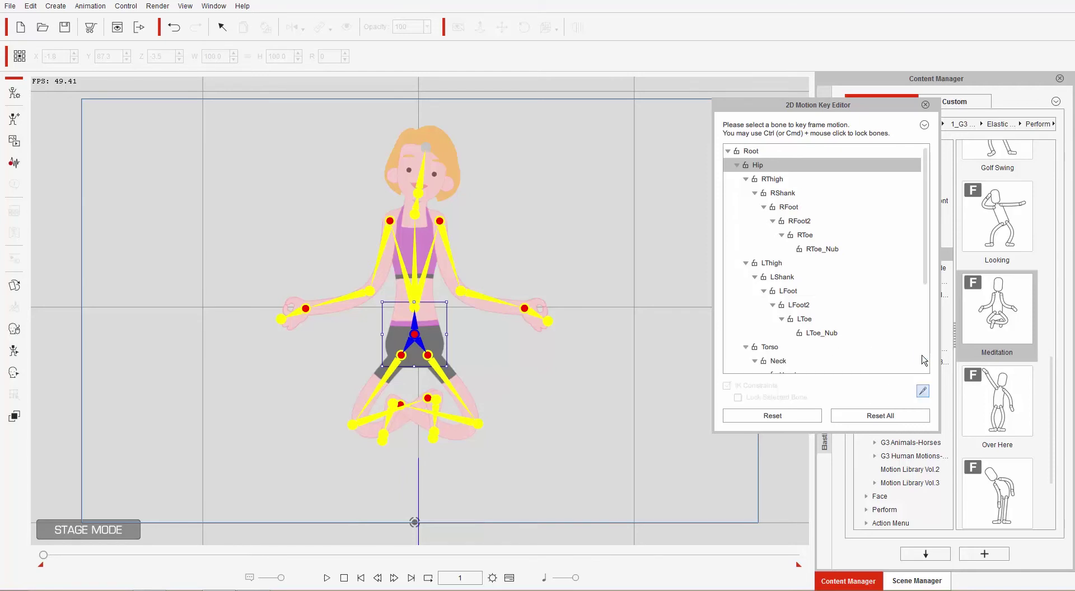
left_click(923, 391)
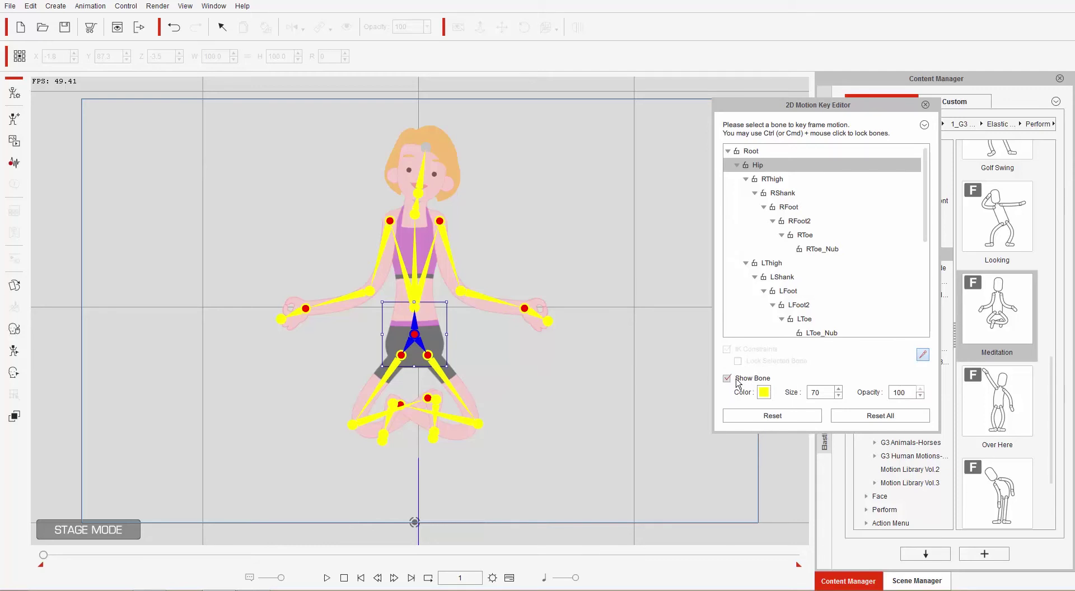
left_click(727, 379)
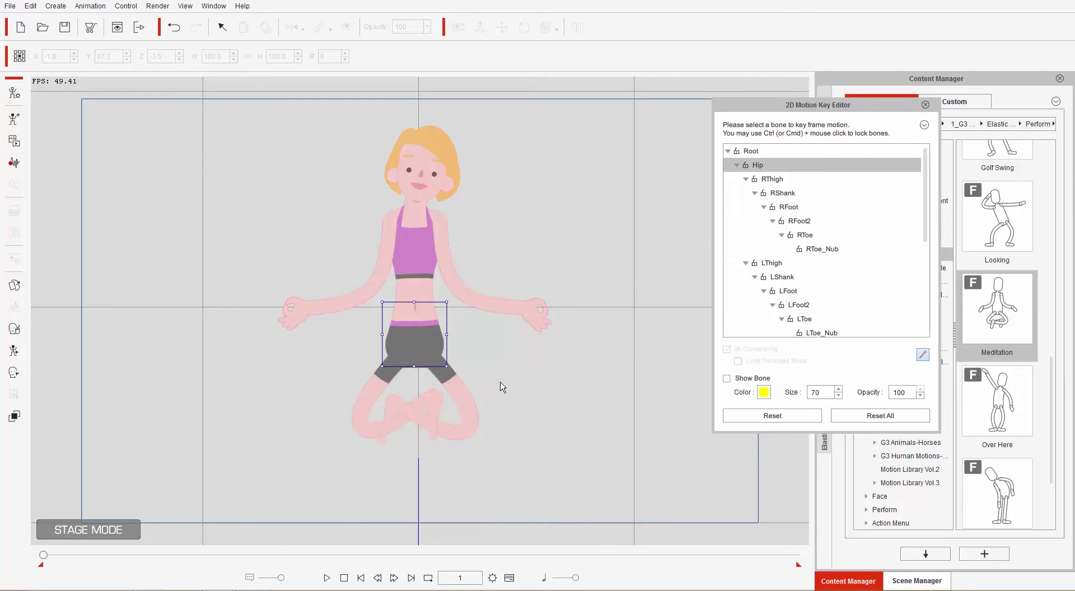
Step: Move and rotate the RFoot and LFoot bones into a crossed-leg pose
left_click(791, 209)
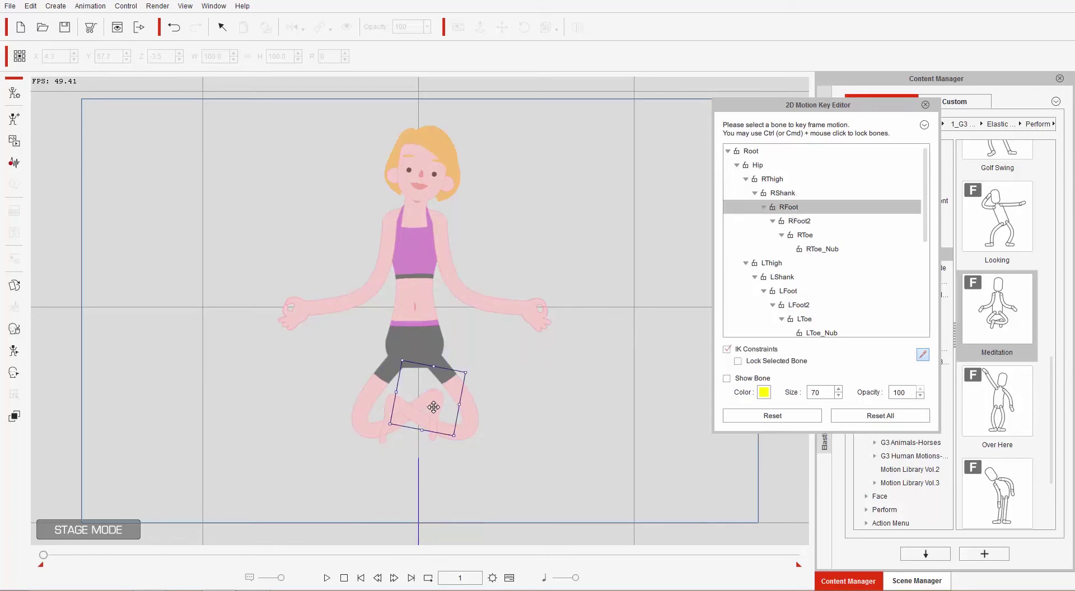
left_click_drag(431, 407, 398, 386)
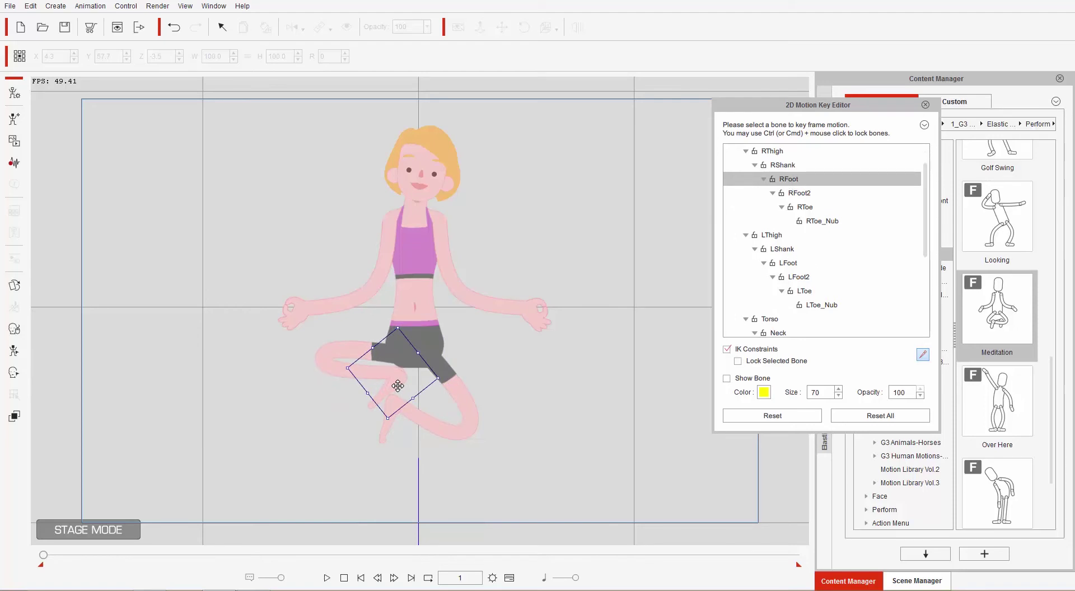
left_click_drag(398, 386, 401, 386)
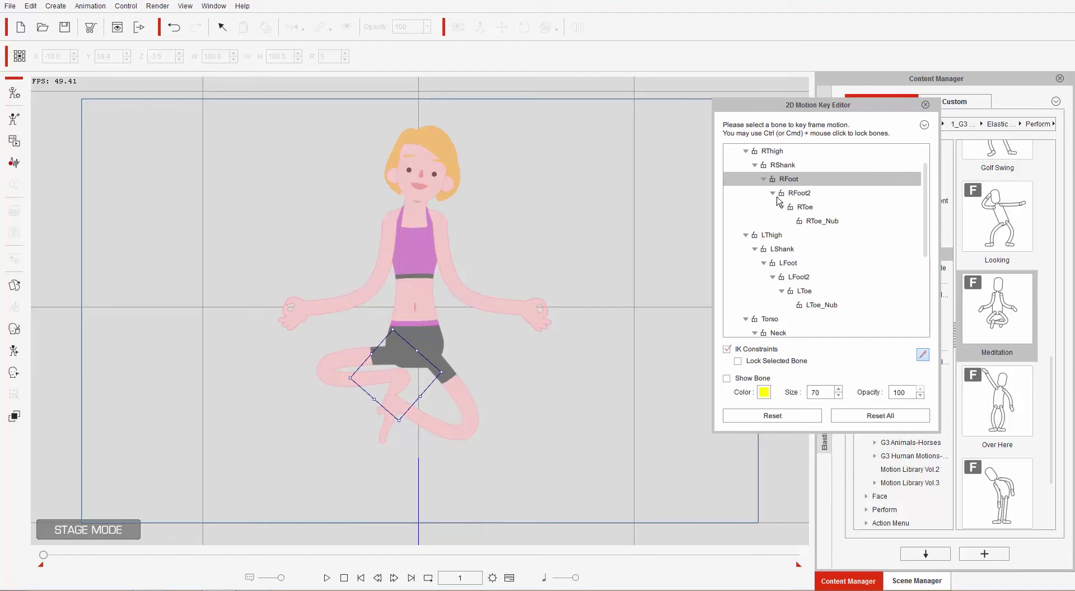
left_click(789, 264)
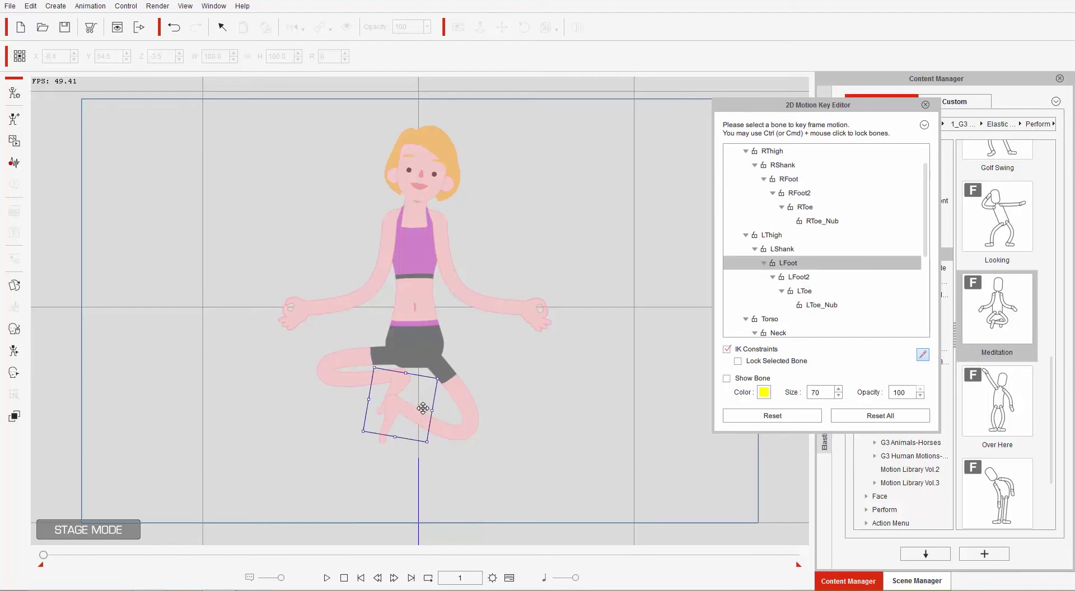
left_click_drag(416, 407, 431, 389)
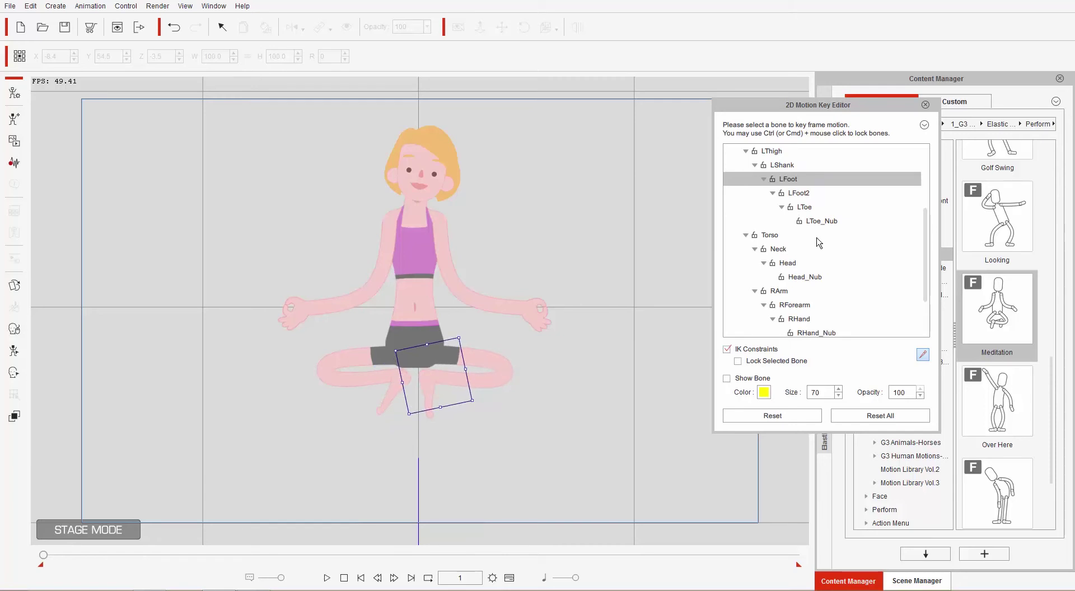
left_click_drag(477, 403, 433, 418)
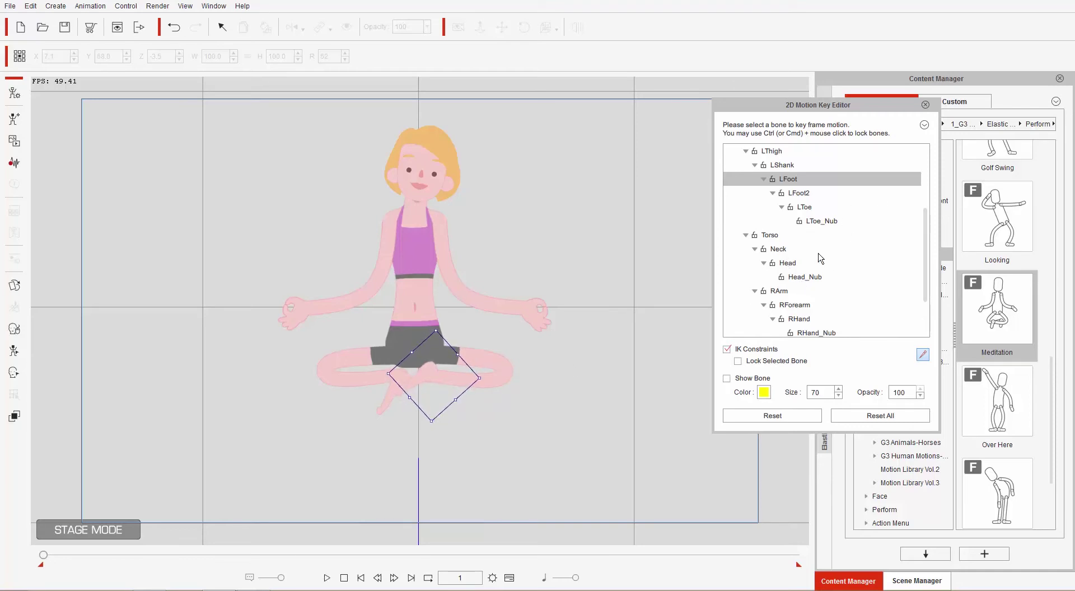
Step: Rotate the right foot further to cross under, then play back to check the pose
scroll(821, 257, "up", 4)
left_click(787, 209)
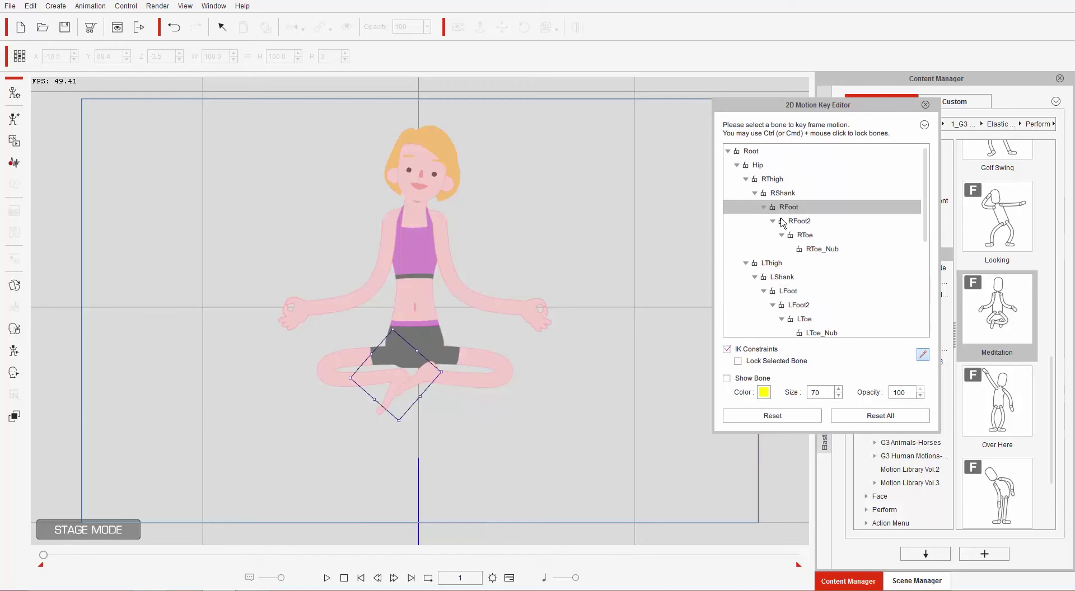
left_click_drag(432, 398, 484, 263)
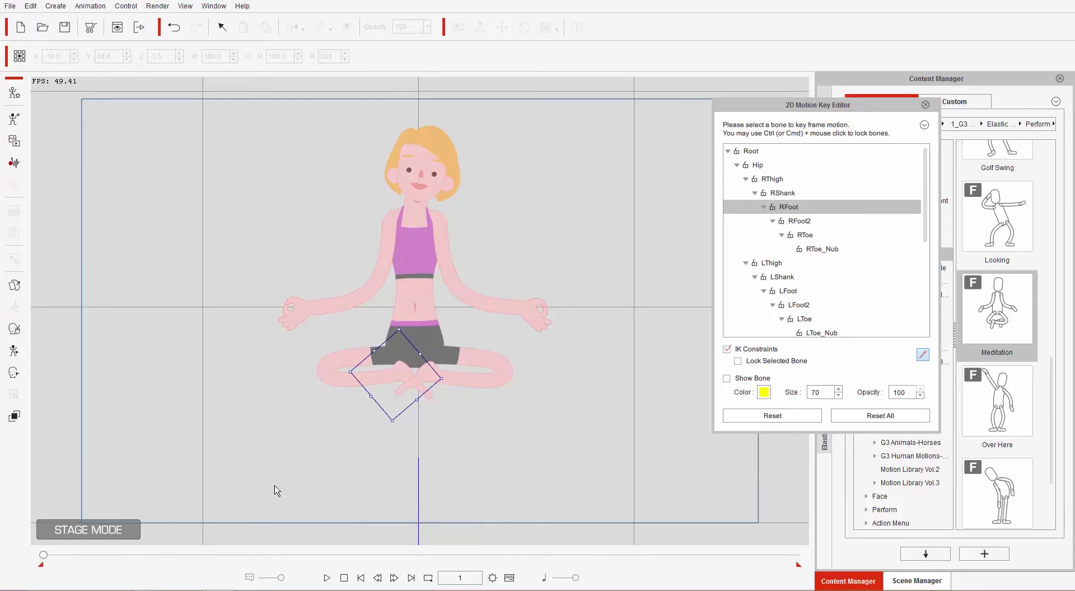
left_click(333, 577)
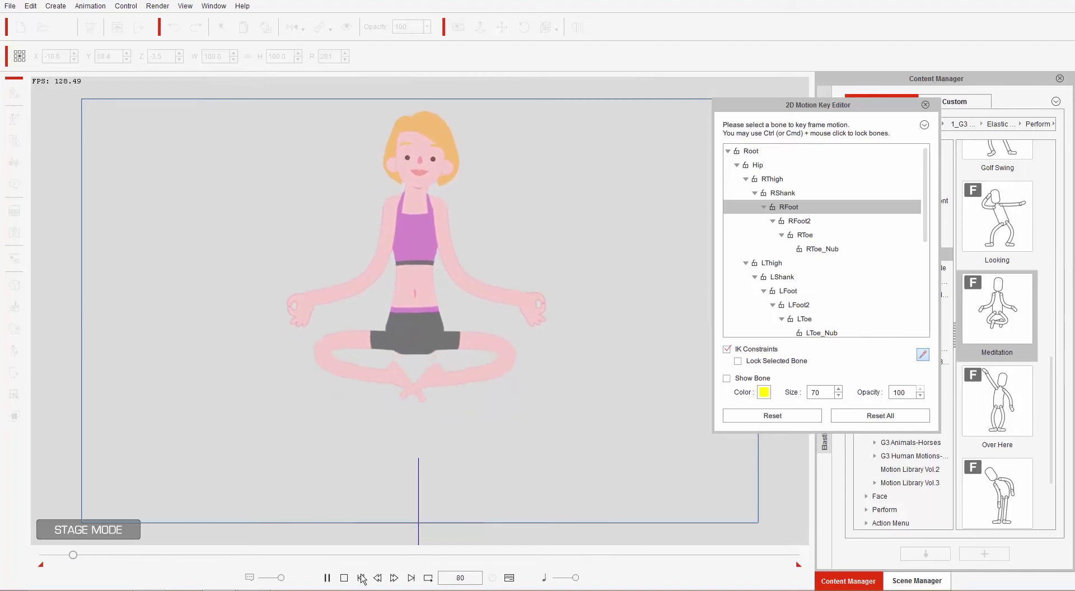
left_click(343, 578)
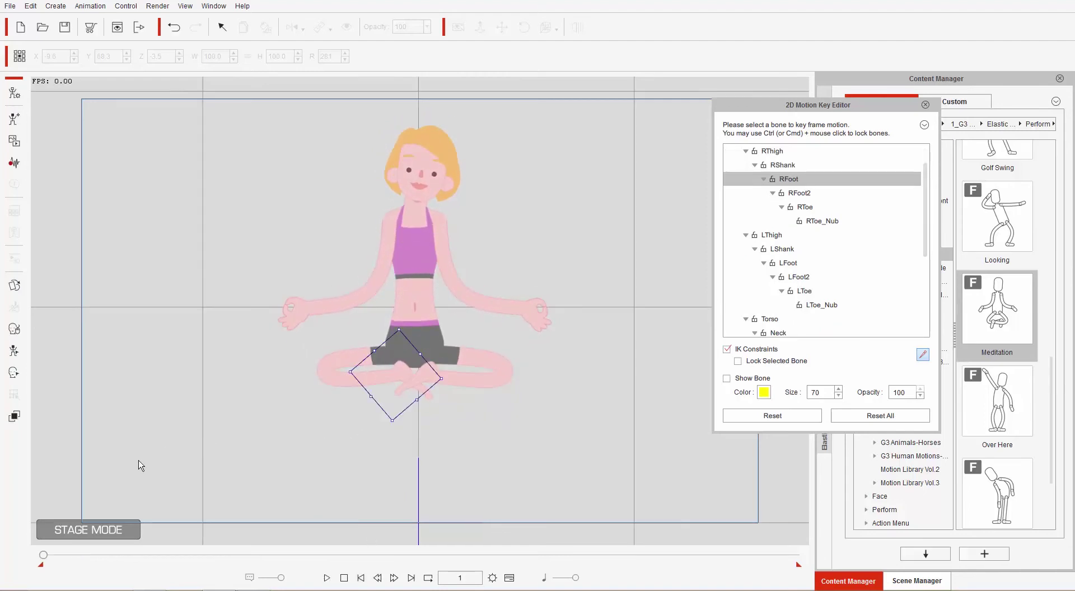
Step: Close the Motion Key Editor and preview the General full-face control in Face Puppet
left_click(926, 105)
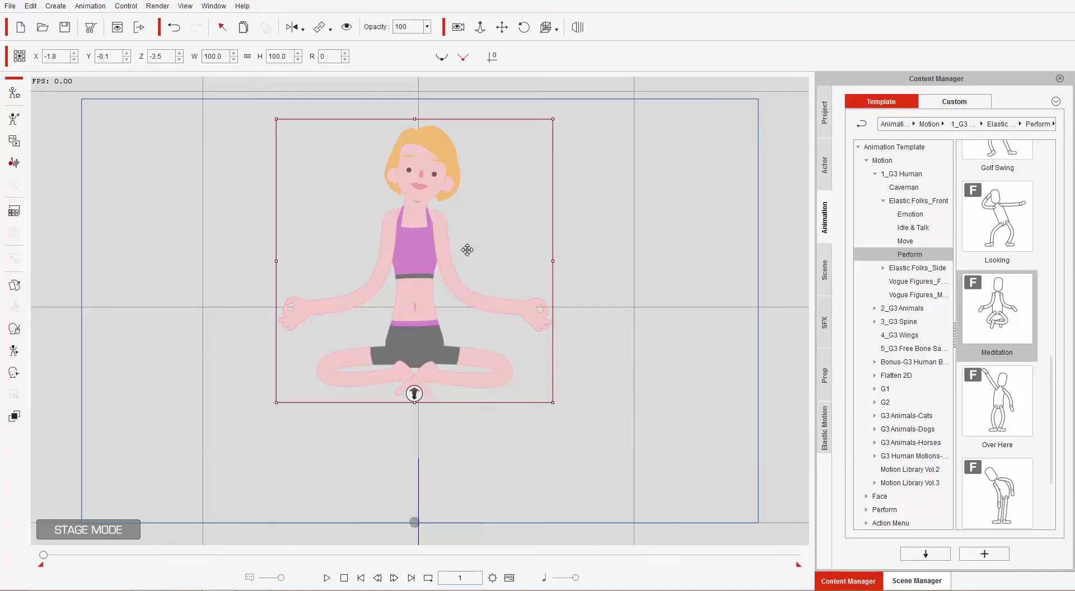
left_click(14, 328)
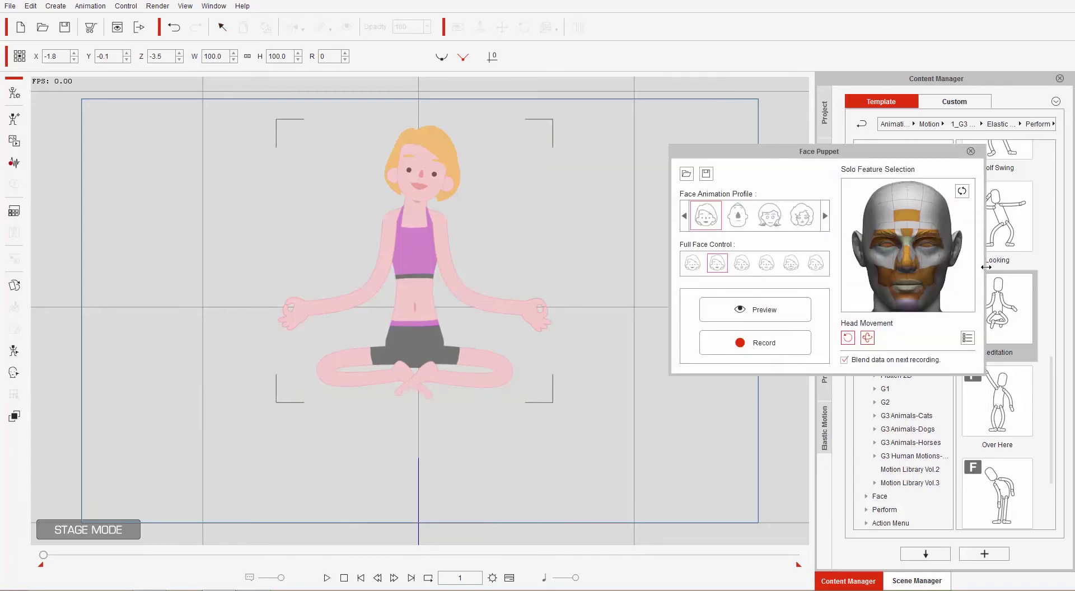
left_click(693, 263)
key("space")
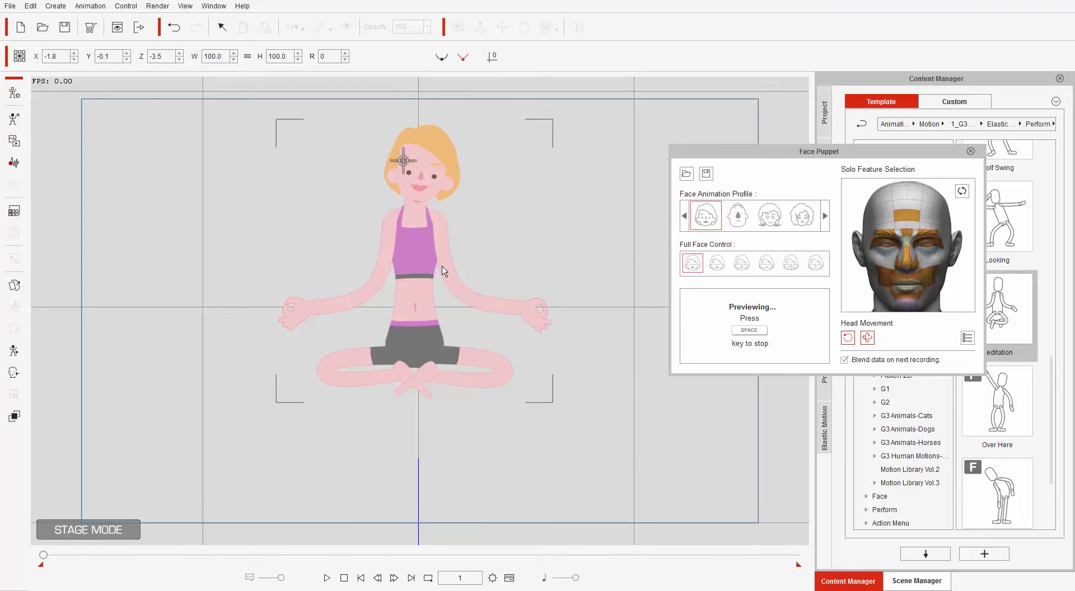
key("space")
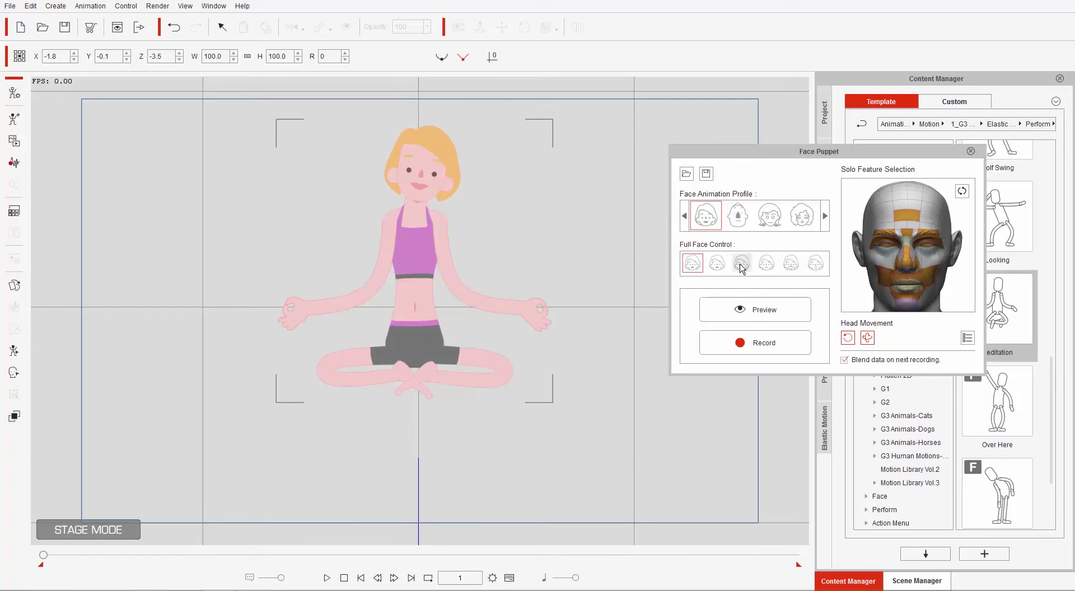
Step: Preview the third and fifth full-face control styles, then reselect General
left_click(743, 264)
key("space")
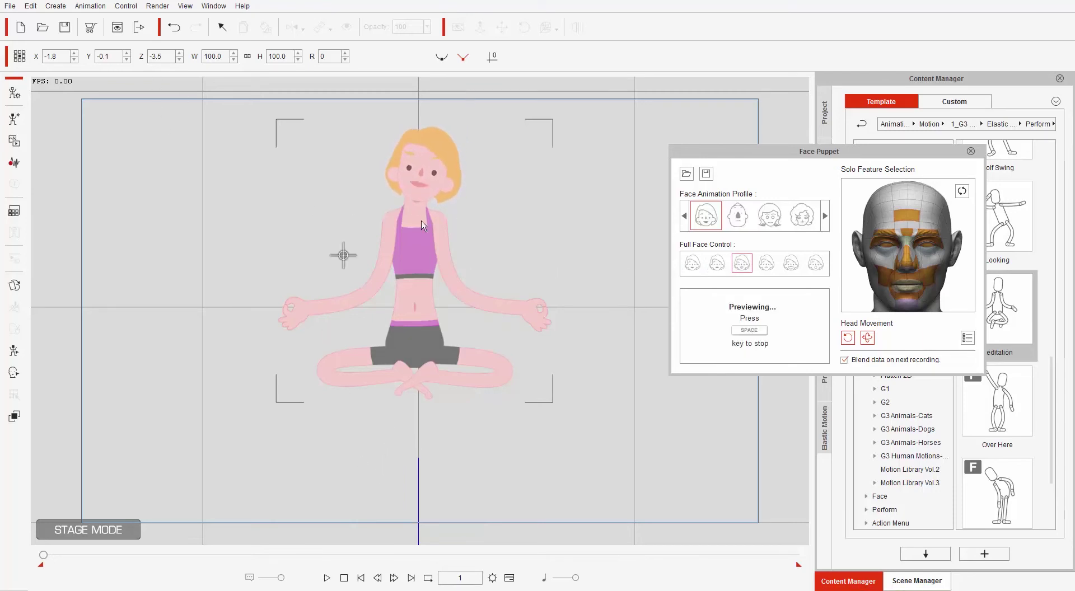
key("space")
left_click(792, 263)
key("space")
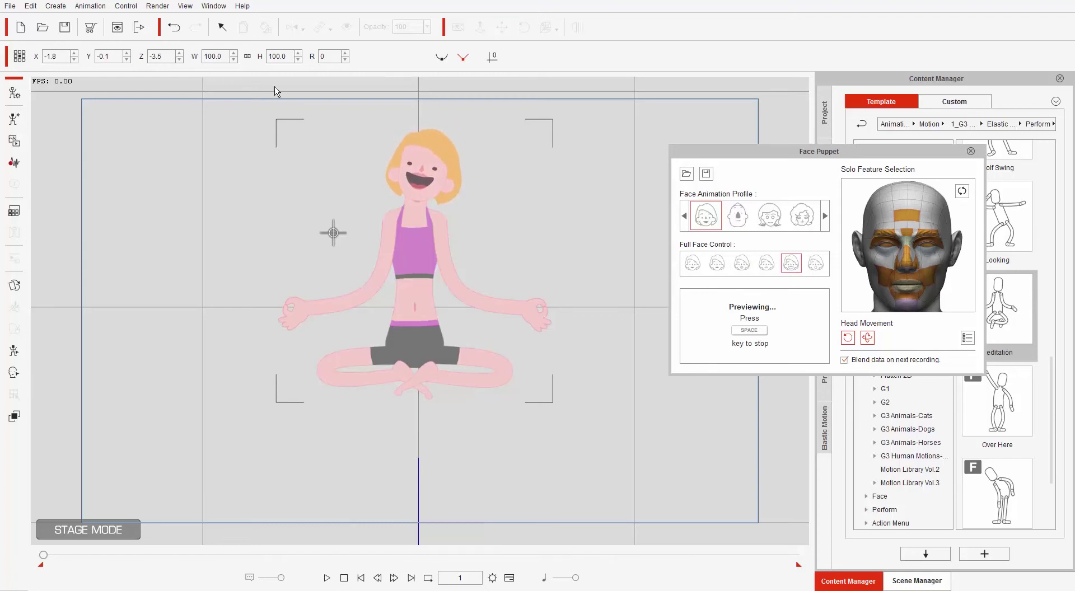
key("space")
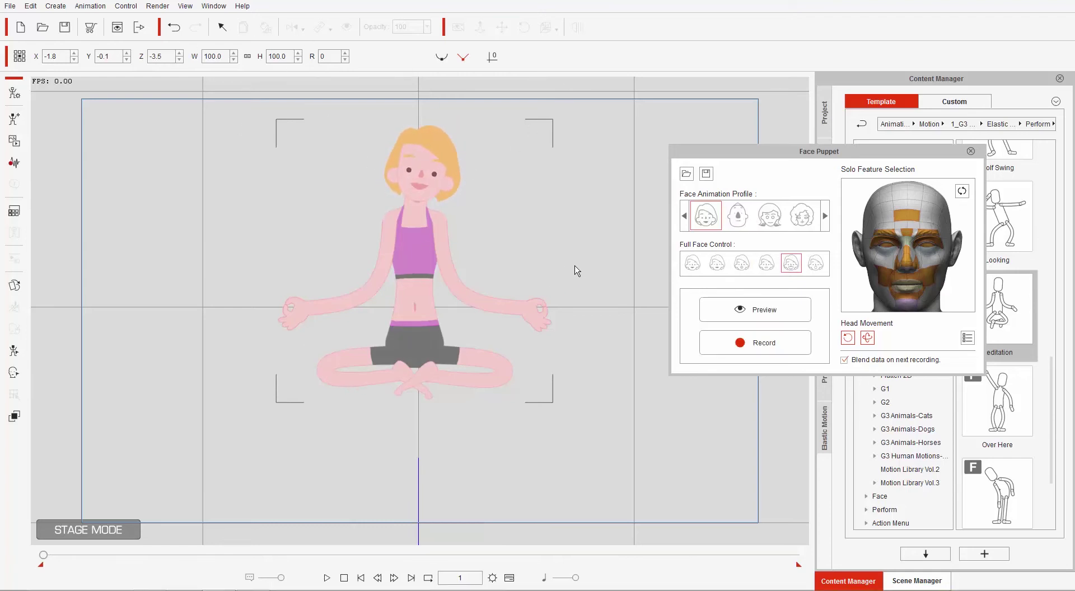
left_click(694, 267)
Step: Record a face puppet performance, then scrub back to frame 51 to review it
left_click(760, 347)
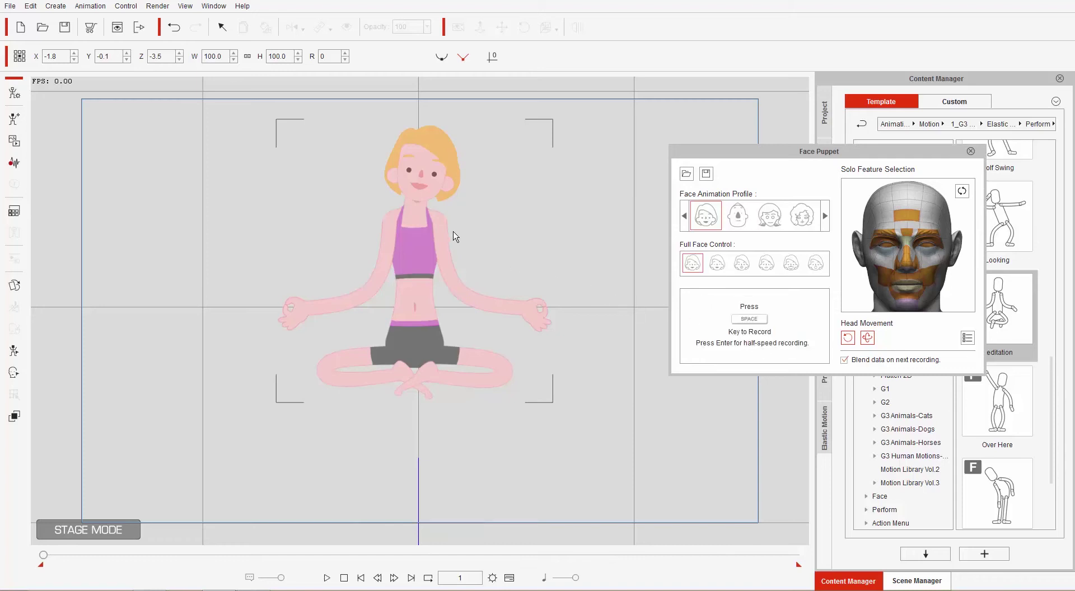
key("space")
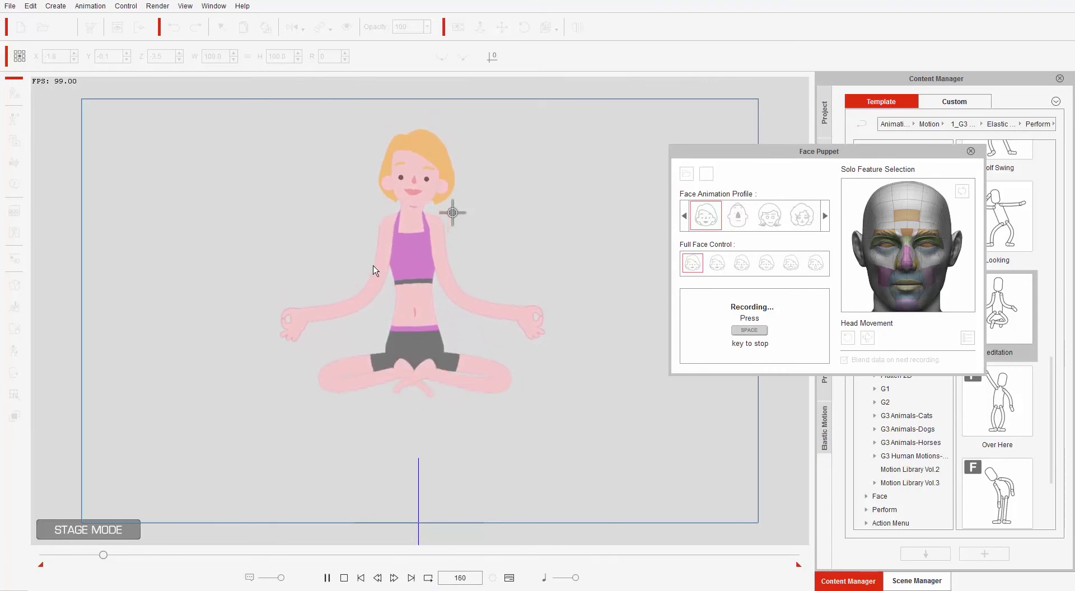
key("space")
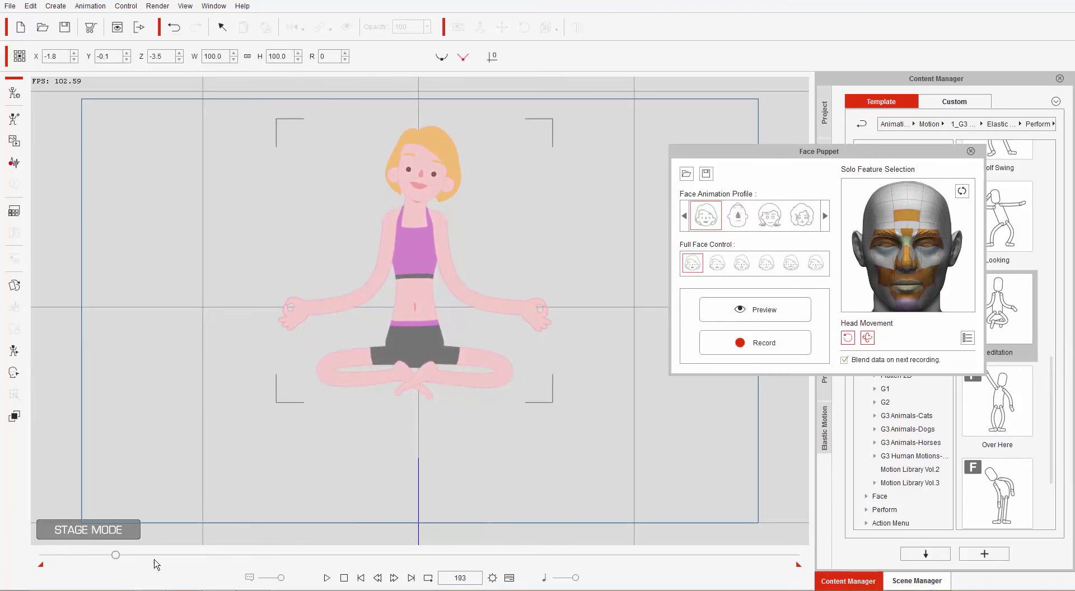
left_click_drag(115, 555, 39, 559)
Step: Close the Face Puppet panel and open the Sprite Editor on the woman
left_click(971, 152)
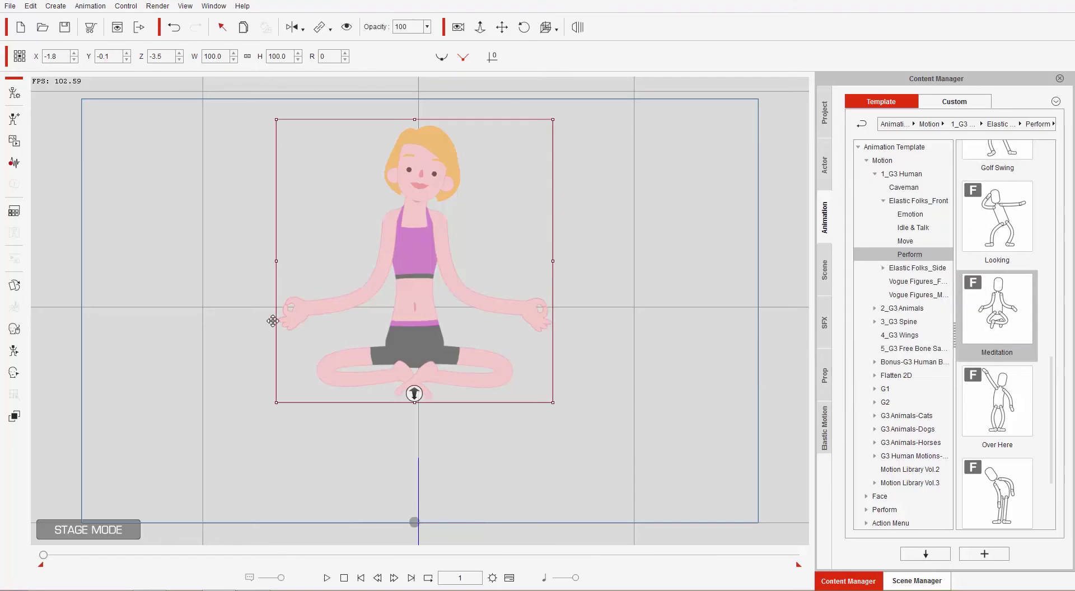
left_click(14, 287)
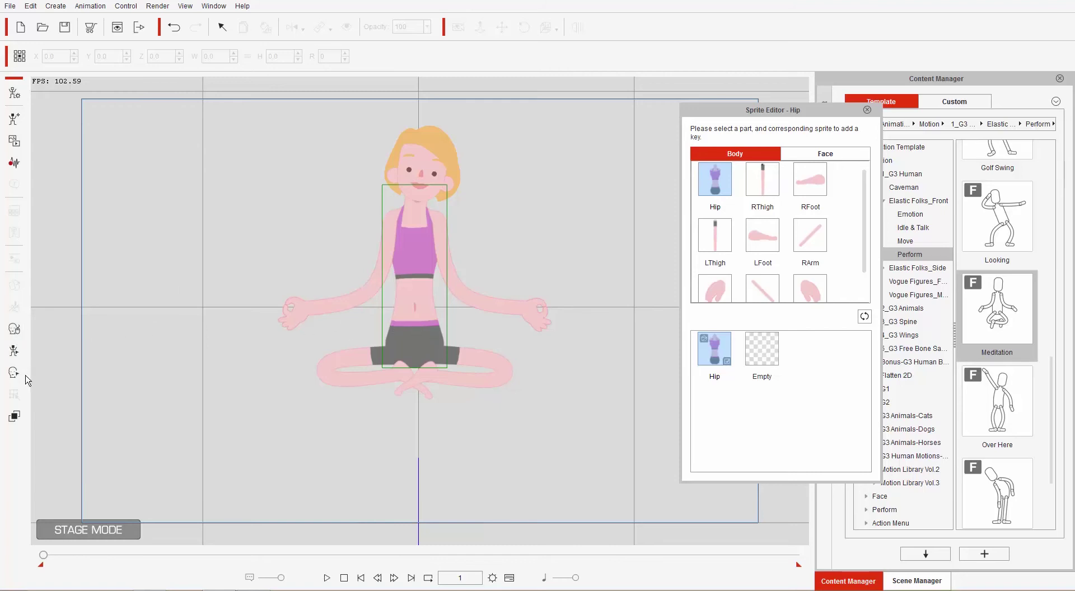
Step: Swap both the right and left eyes to the EyeClose_03 closed-eye sprite
left_click(410, 174)
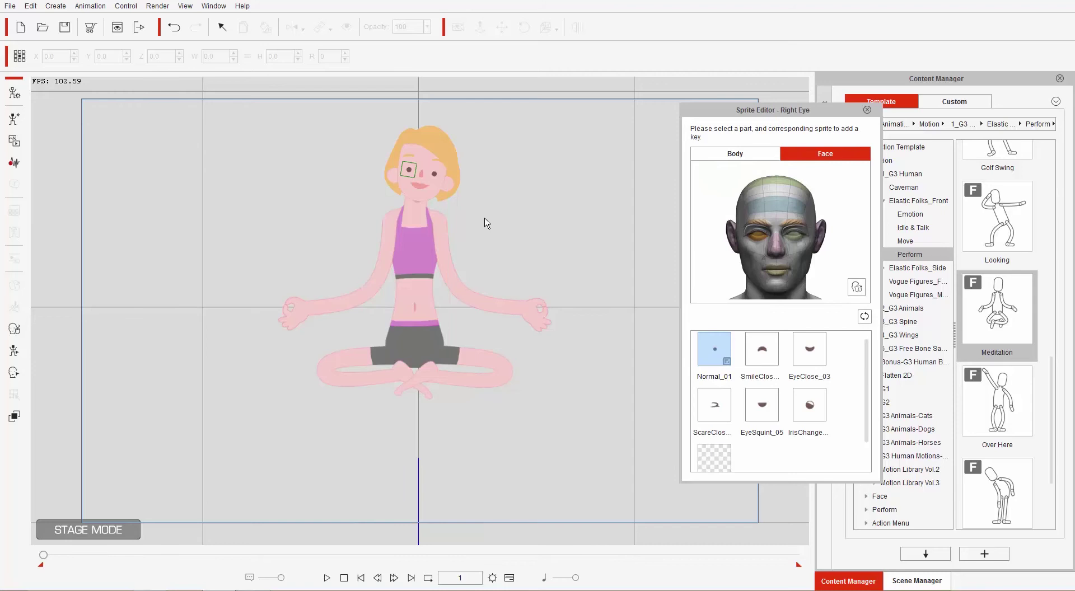
left_click(806, 353)
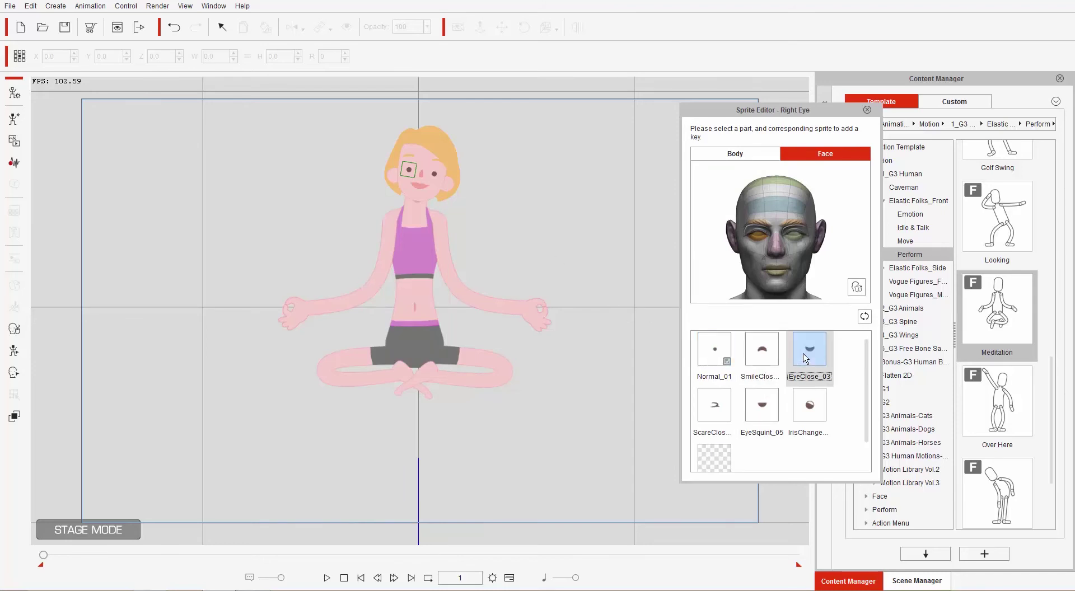
left_click(798, 239)
left_click(810, 350)
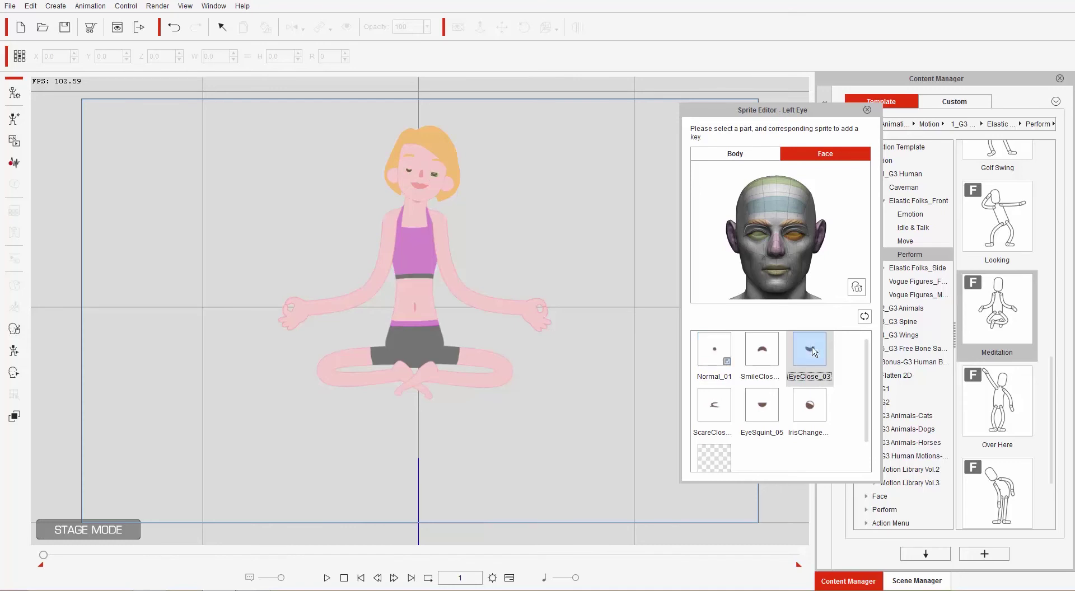
Step: Change the mouth to the OpenLip sprite, view frame 68, and close the editor
left_click(423, 192)
left_click(722, 409)
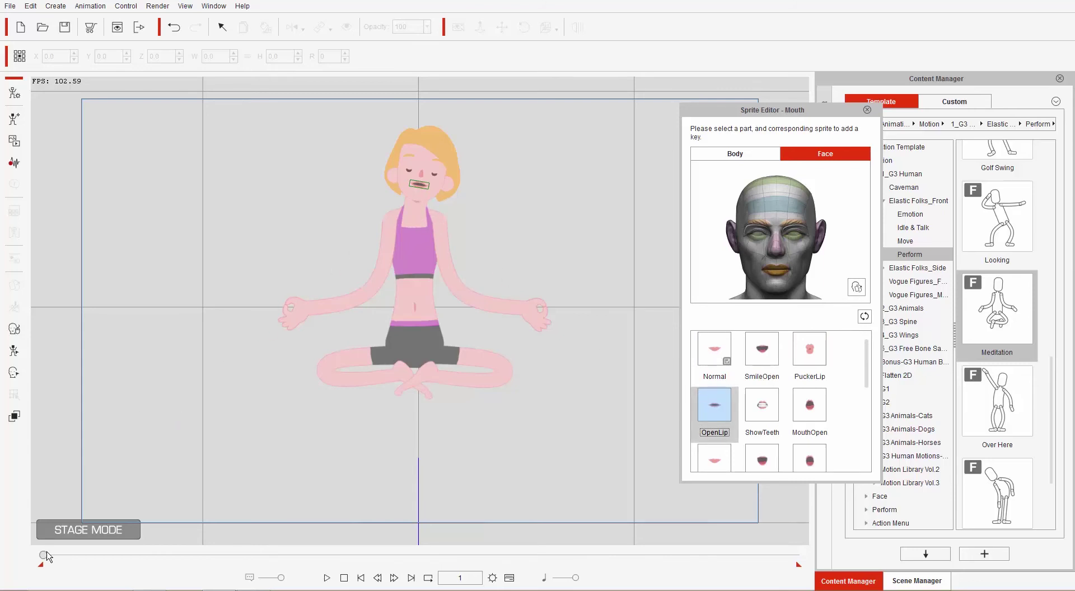
left_click_drag(45, 555, 68, 556)
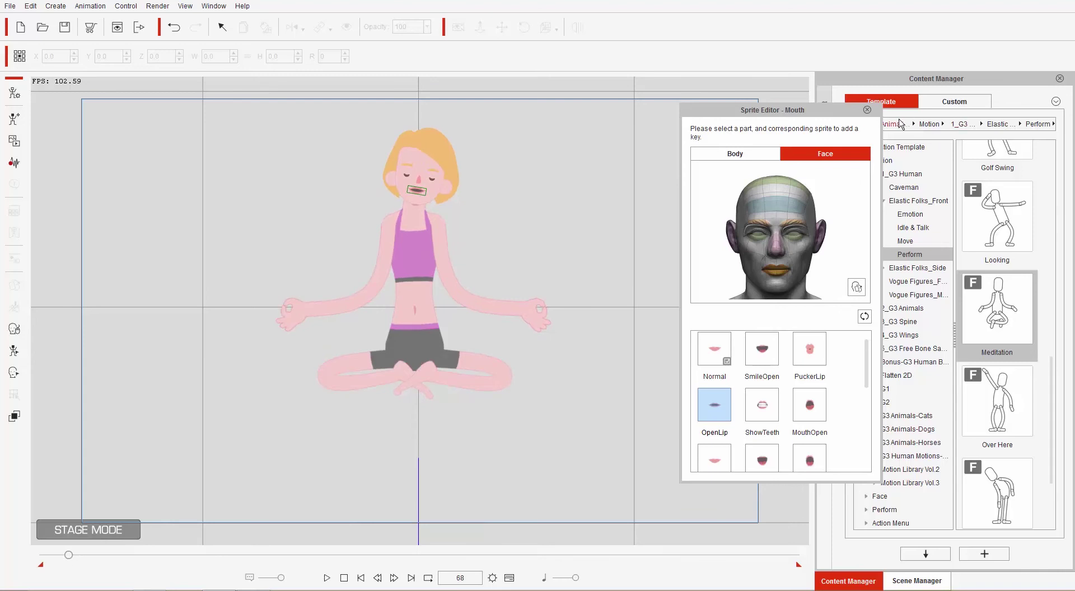
left_click(868, 111)
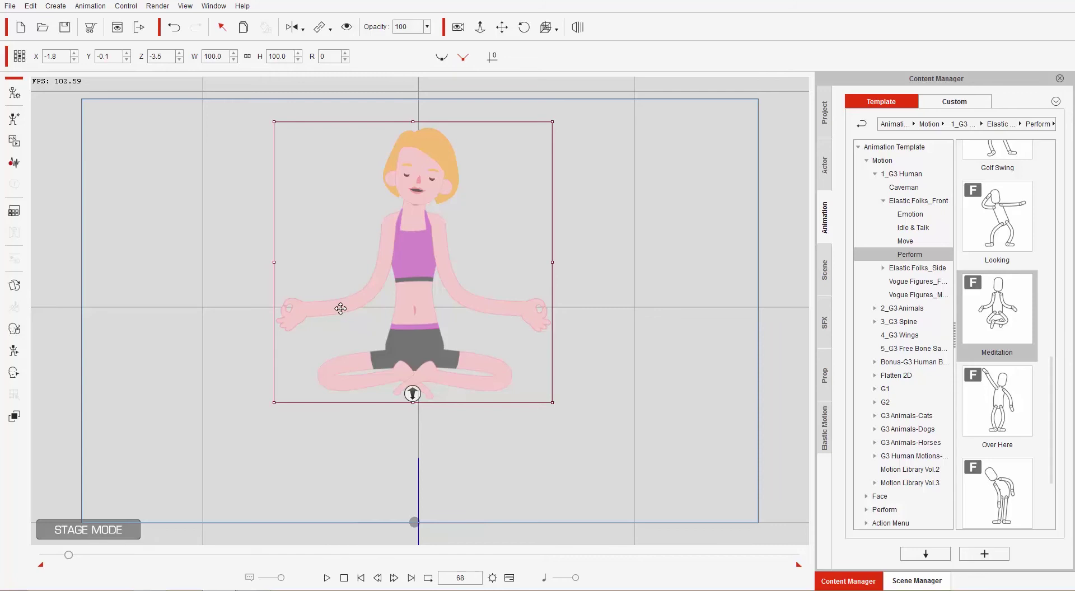
Step: Recentre the stage and set Render > Export PSD output width to 2500 (2500 × 1406)
left_click_drag(436, 240, 478, 210)
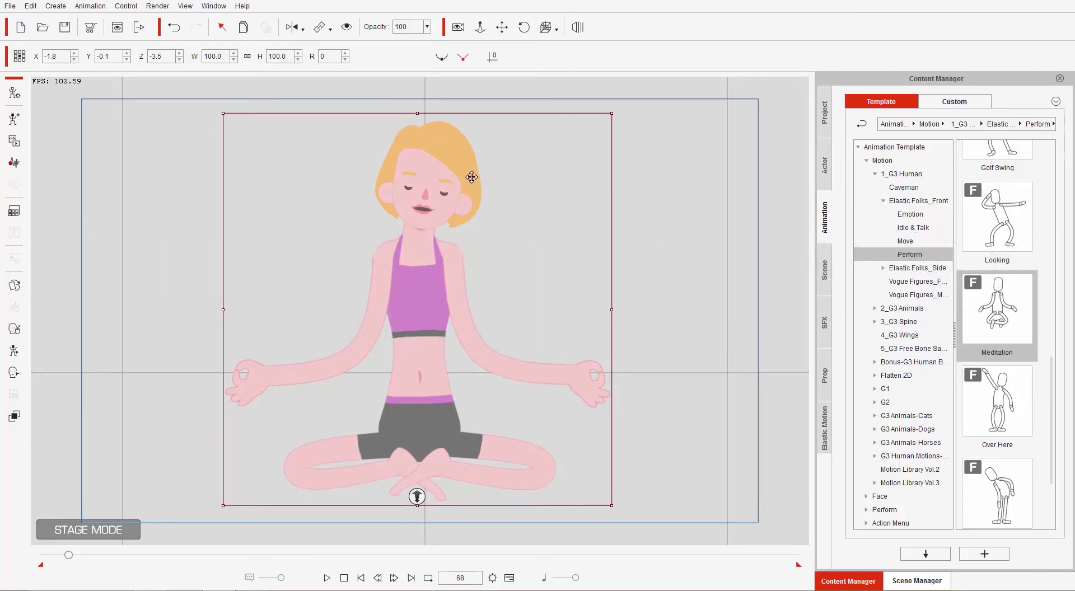
left_click(157, 7)
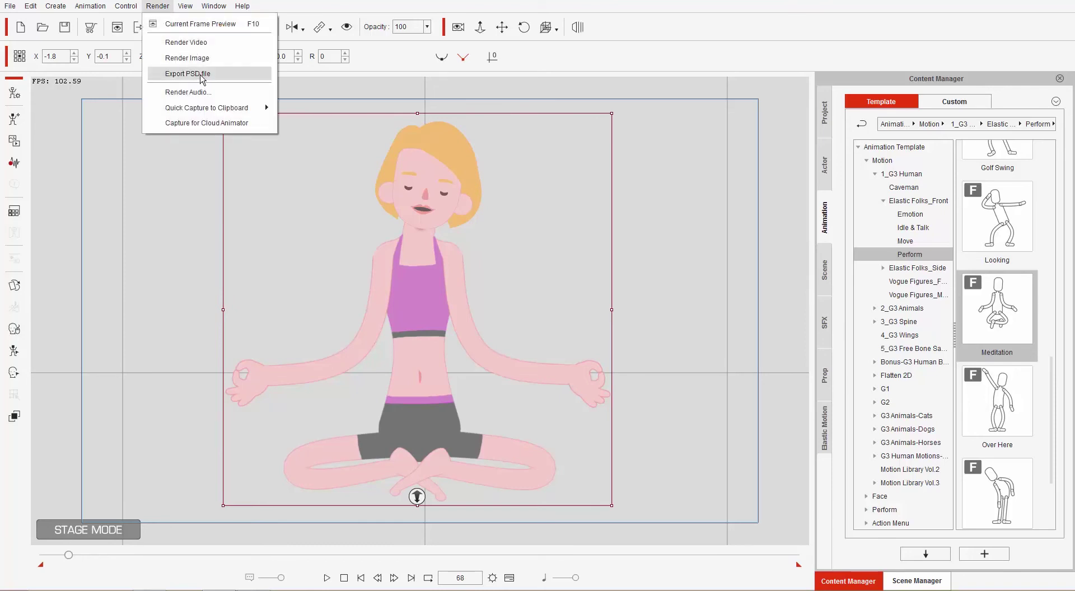
left_click(189, 73)
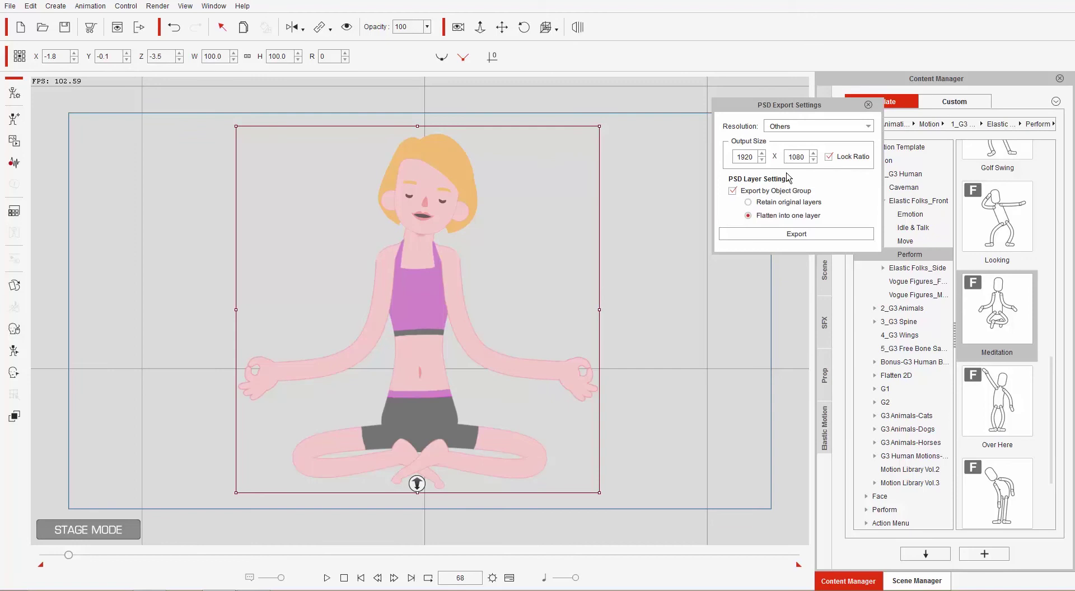
left_click_drag(754, 158, 730, 162)
type("2500")
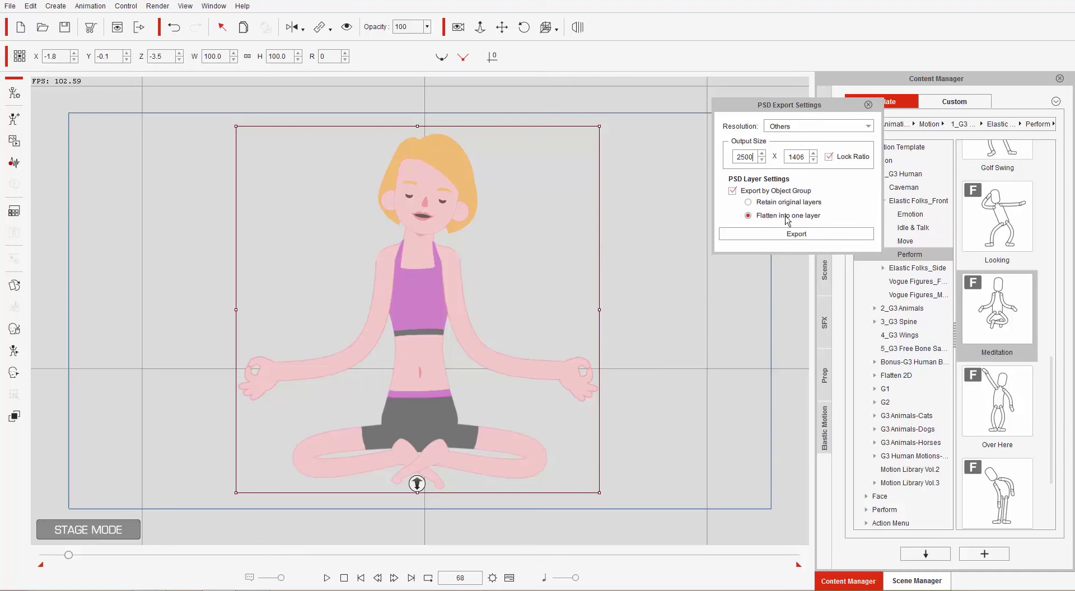
Step: Export the character as yoga.psd and open that file in Photoshop from the desktop
left_click(794, 233)
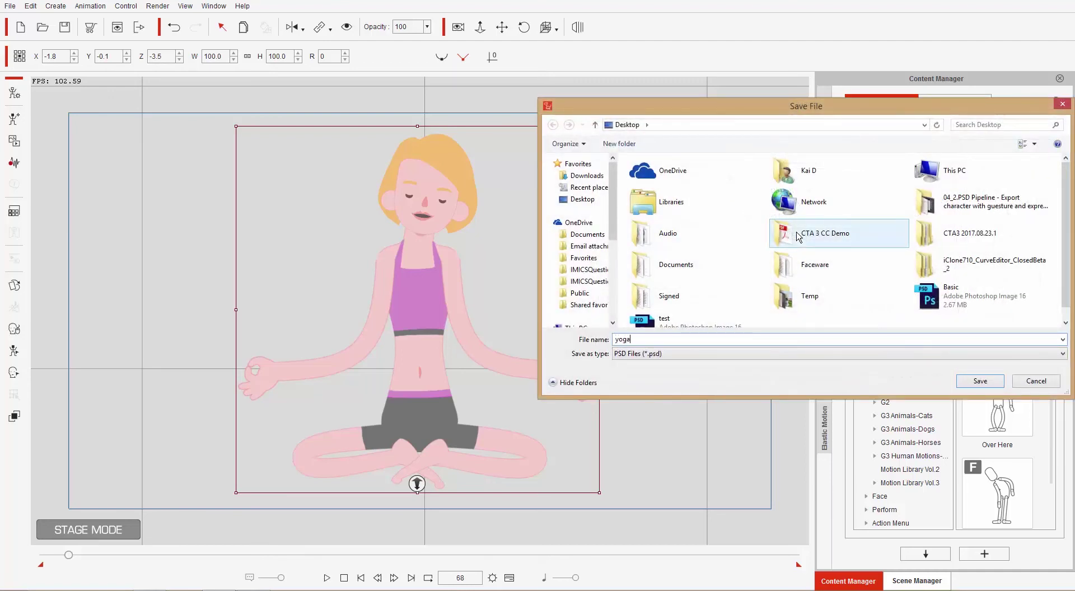
type("yoga")
key("Return")
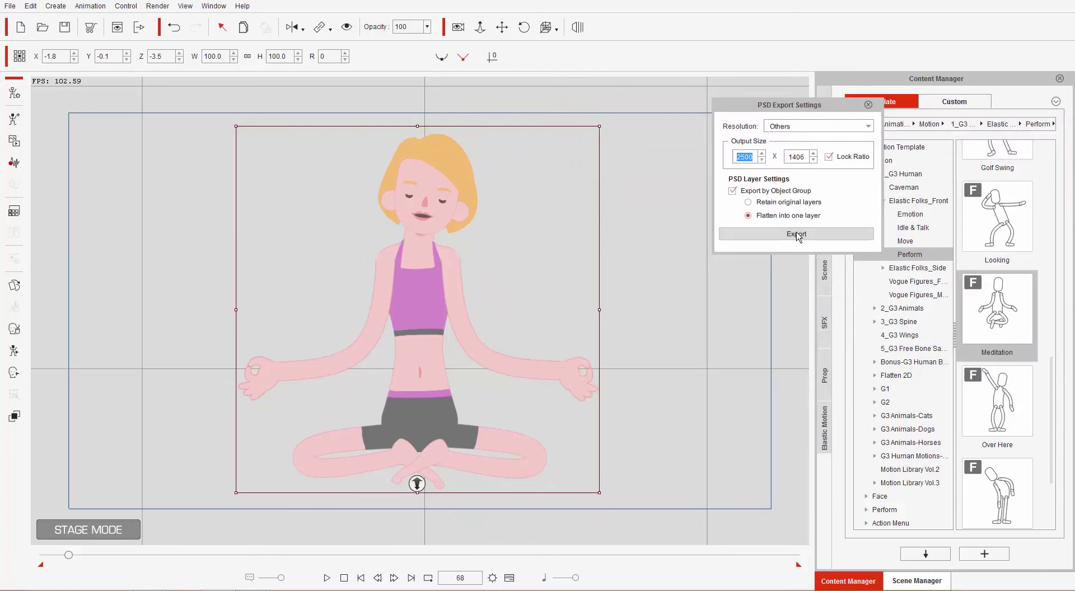
key("super+d")
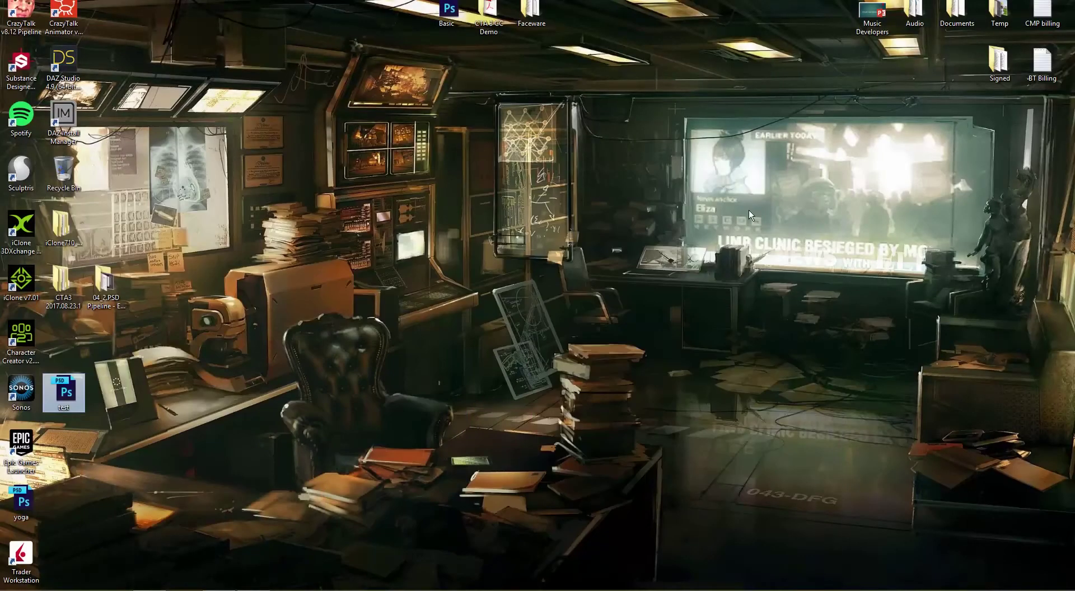
double_click(23, 500)
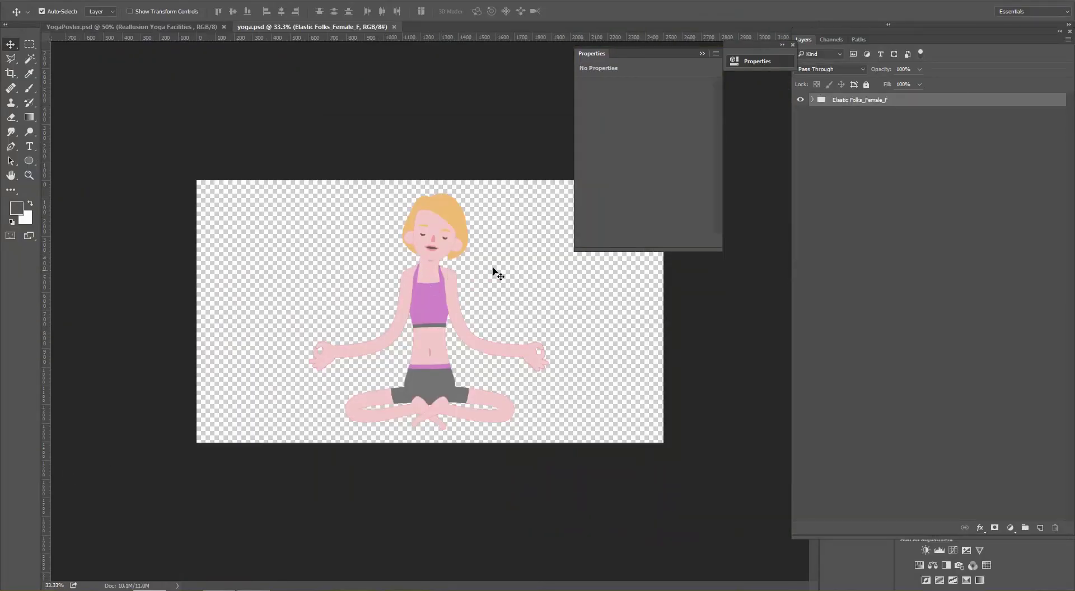
Step: With Auto-Select enabled, drag the Elastic Folks_Female_F woman onto the YogaPoster.psd canvas
left_click(813, 100)
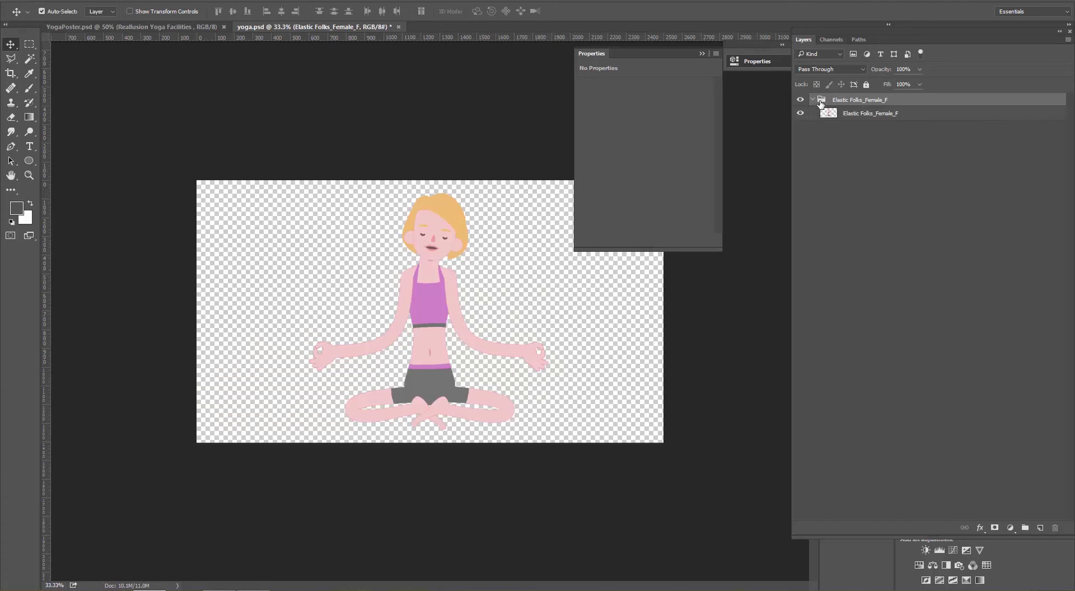
left_click(813, 100)
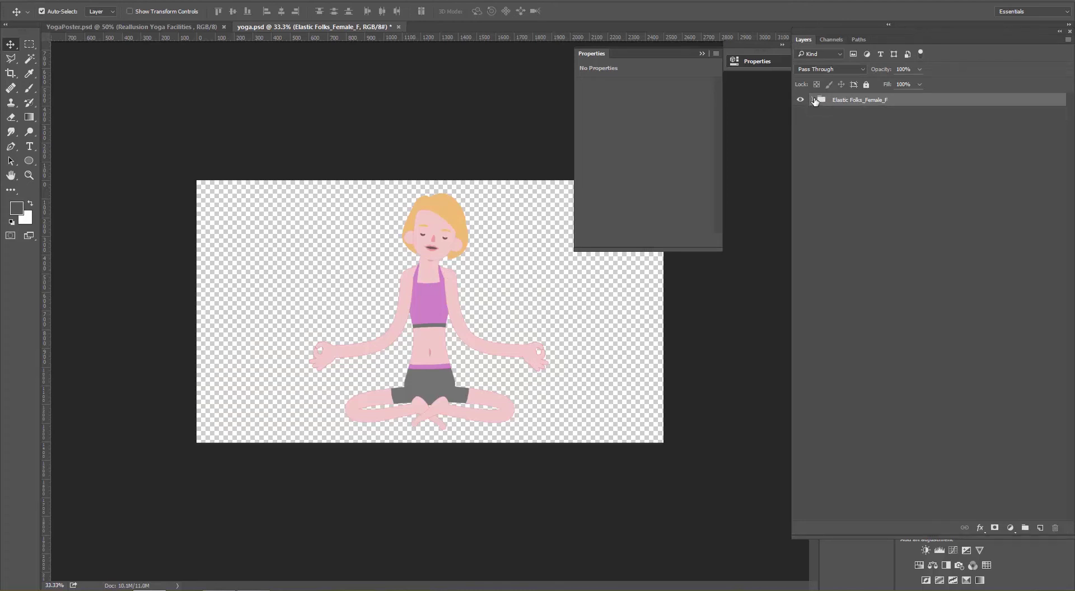
left_click(813, 99)
left_click(813, 100)
left_click(41, 11)
left_click_drag(438, 309, 227, 114)
left_click_drag(428, 328, 422, 329)
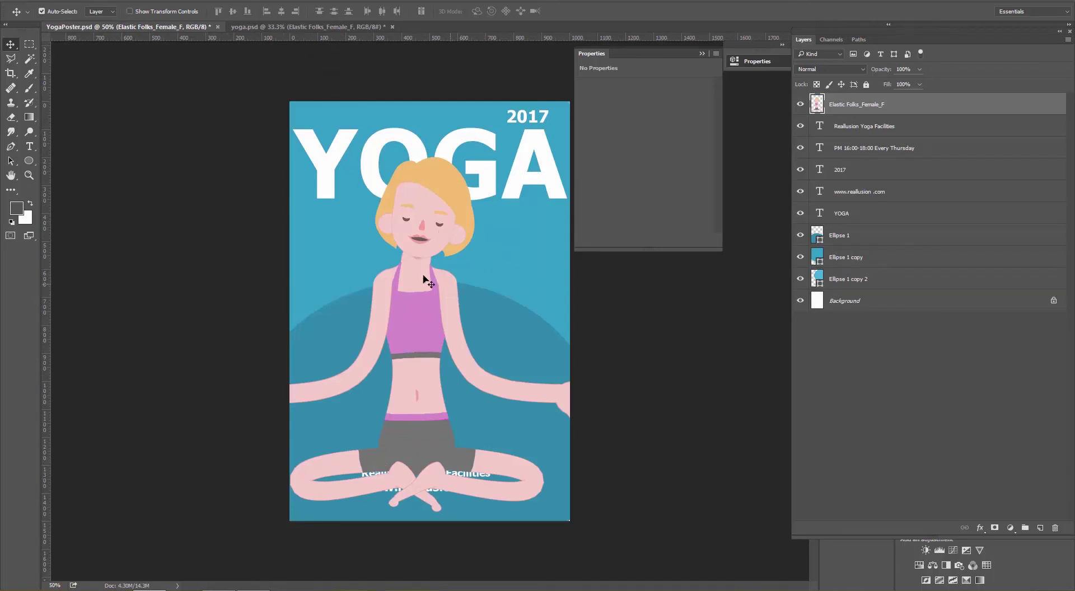
Step: Scale the woman to about 69% and move her between the YOGA title and event text
key("ctrl")
key("ctrl+t")
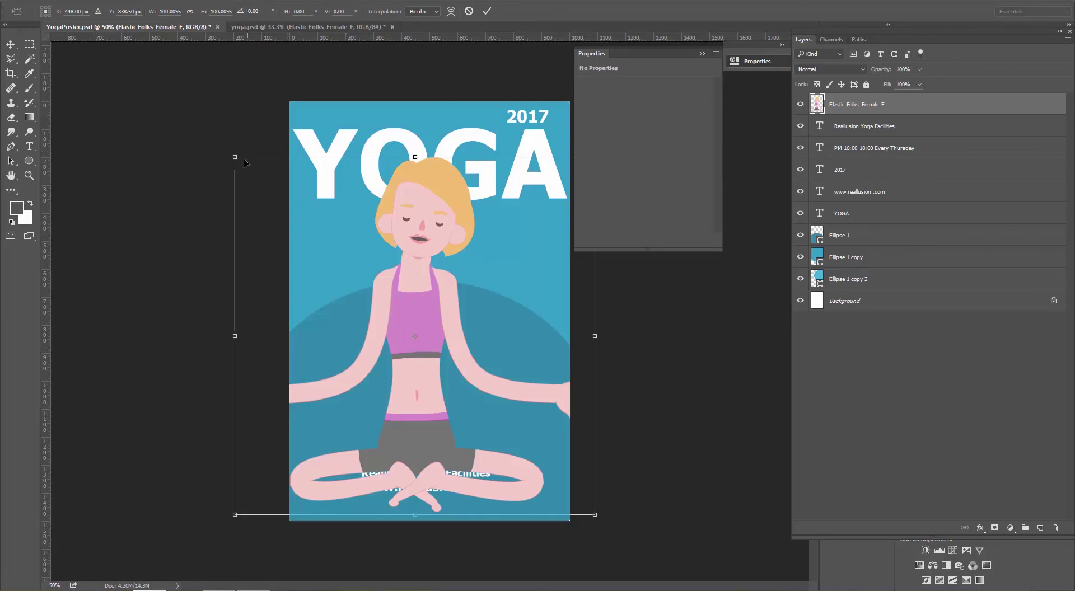
left_click_drag(236, 159, 354, 261)
left_click_drag(482, 369, 436, 290)
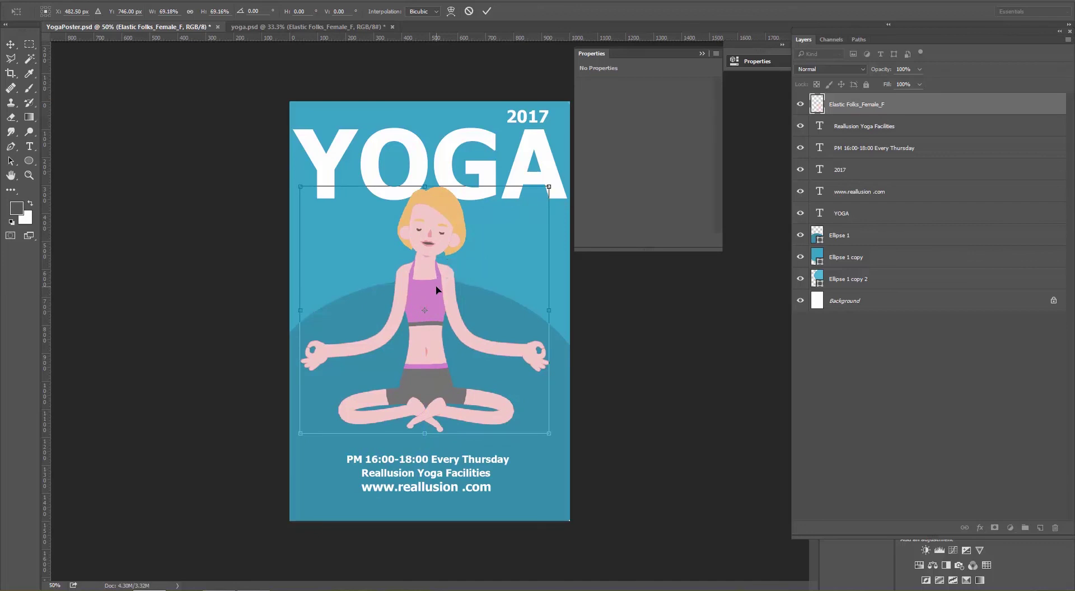
key("Return")
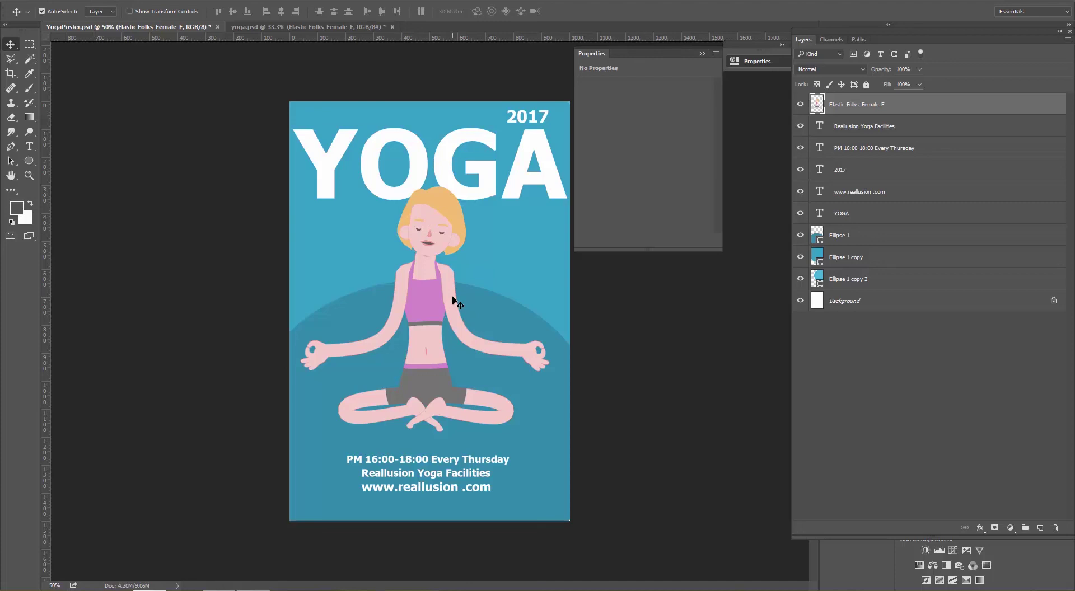
Step: Draw a dark grey 5a5a5a ellipse over the woman's crossed legs
left_click(30, 162)
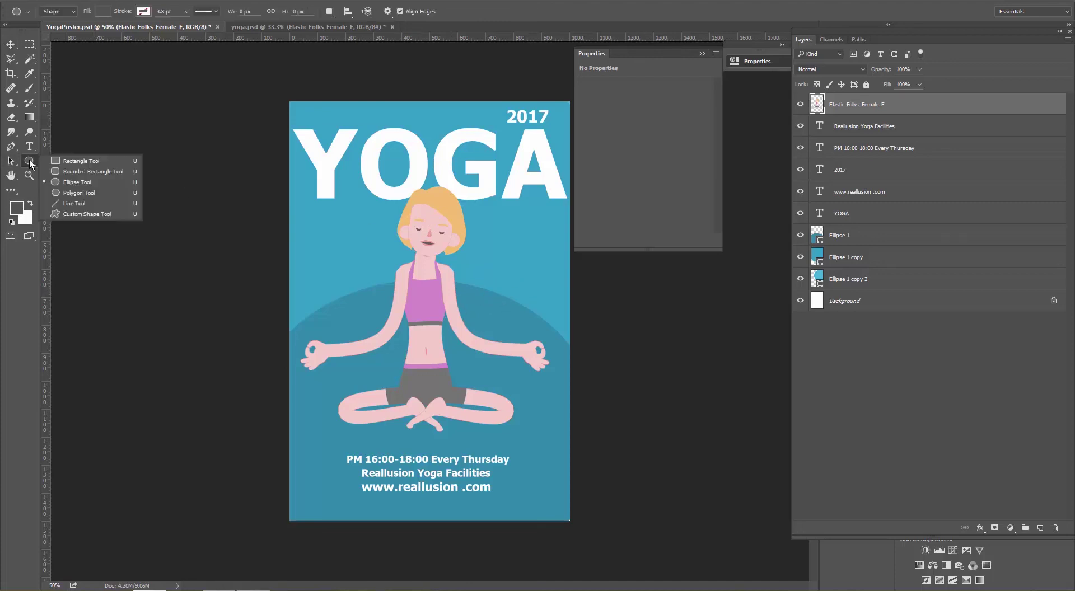
left_click(85, 185)
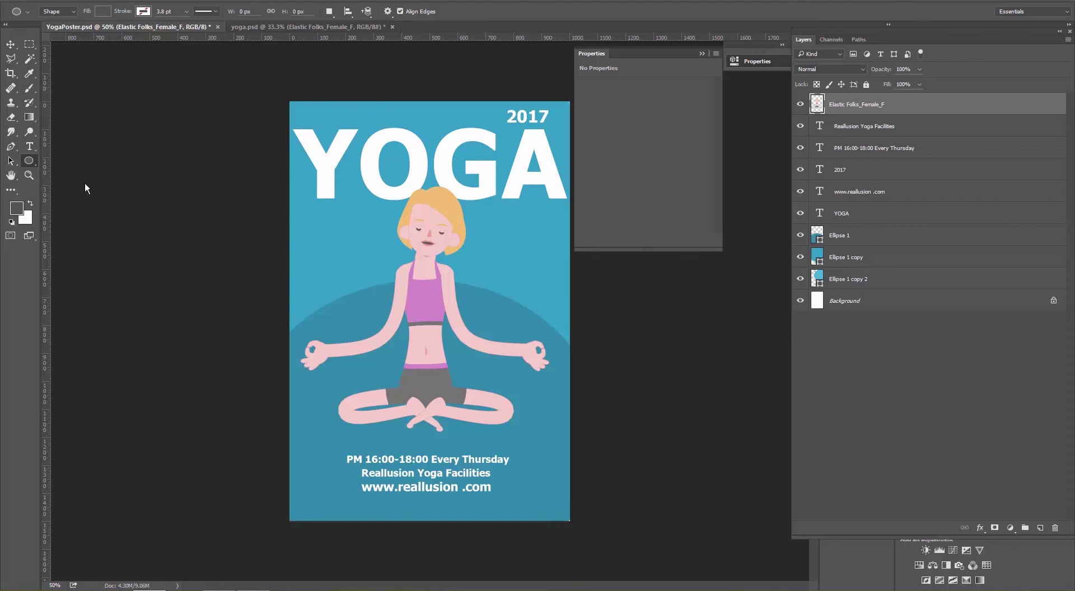
left_click(16, 209)
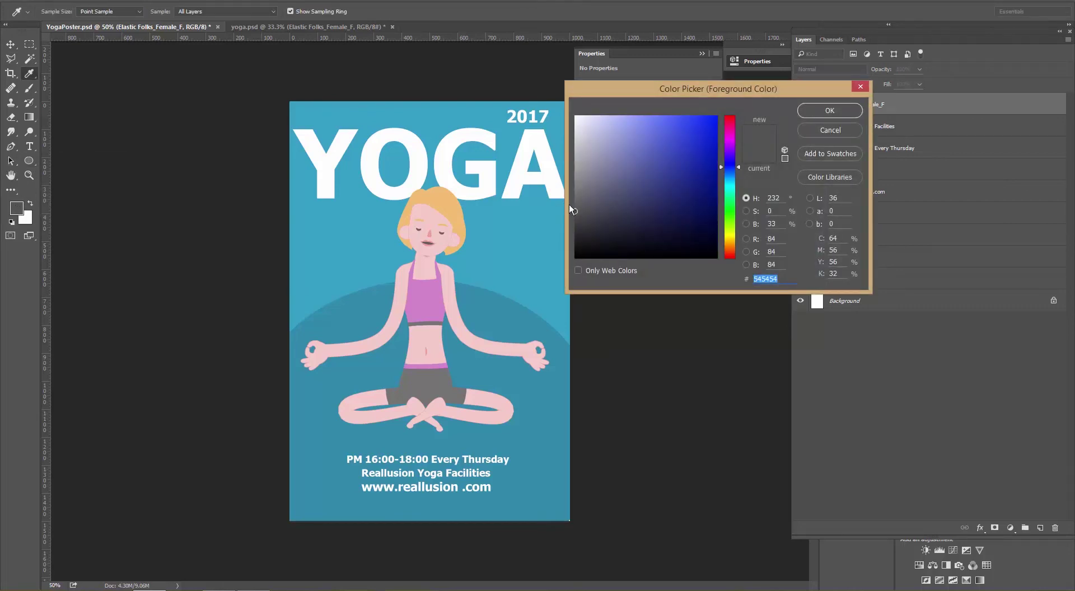
left_click_drag(582, 210, 574, 208)
left_click(830, 111)
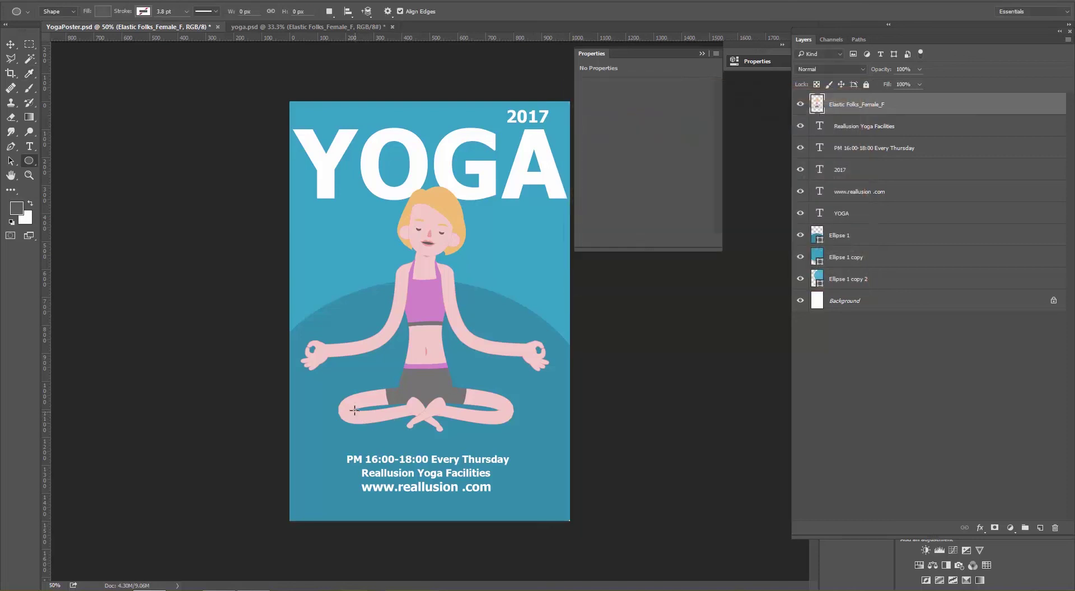
left_click_drag(345, 389, 508, 445)
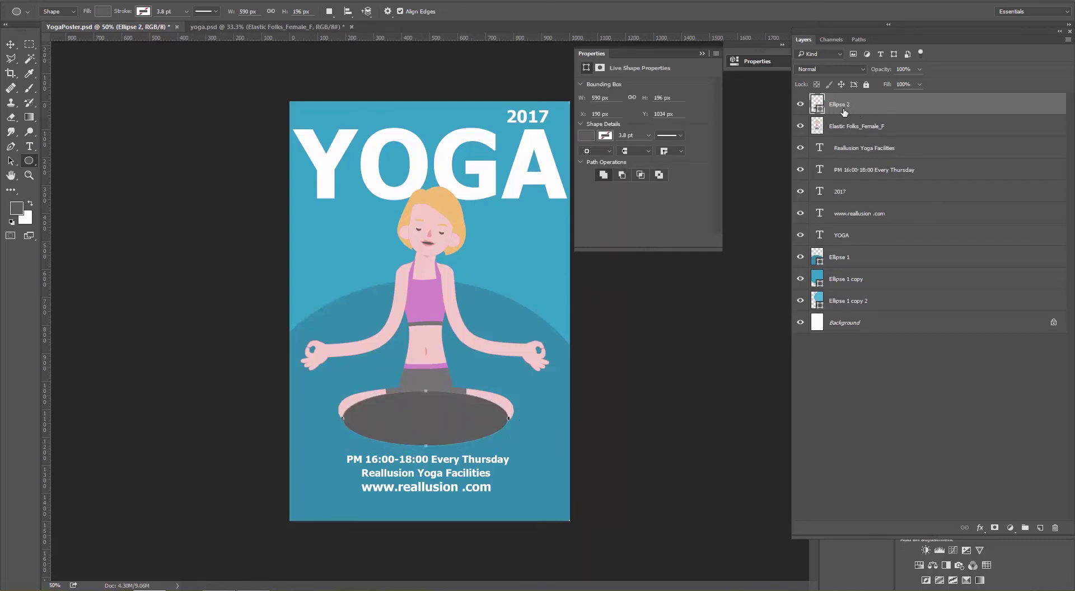
Step: Place Ellipse 2 beneath the woman and shrink it to about 91% (540 × 179 px)
left_click_drag(849, 107, 877, 231)
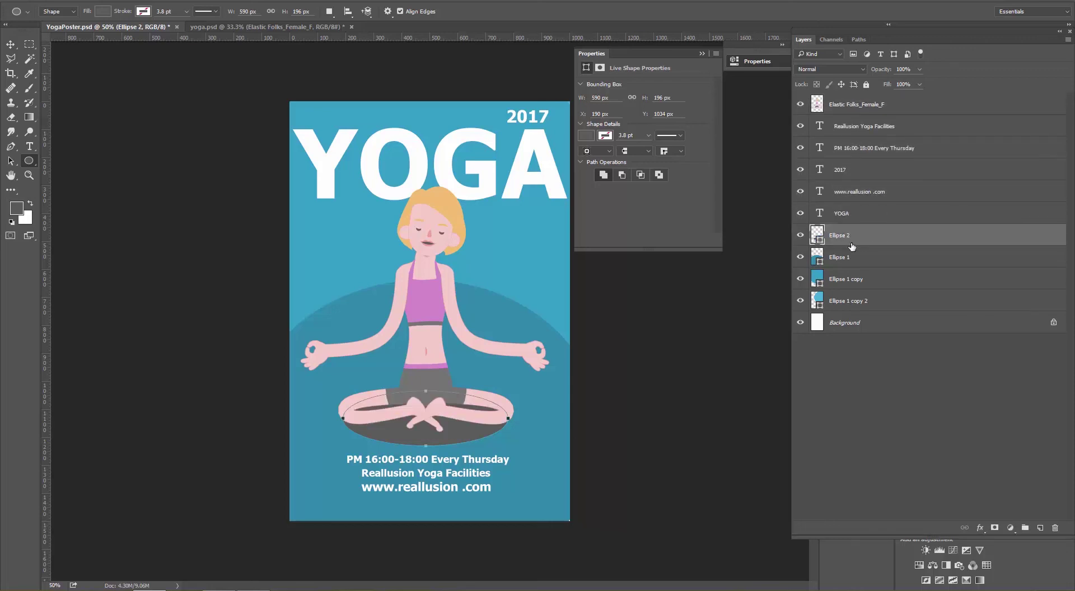
key("Return")
key("ctrl+t")
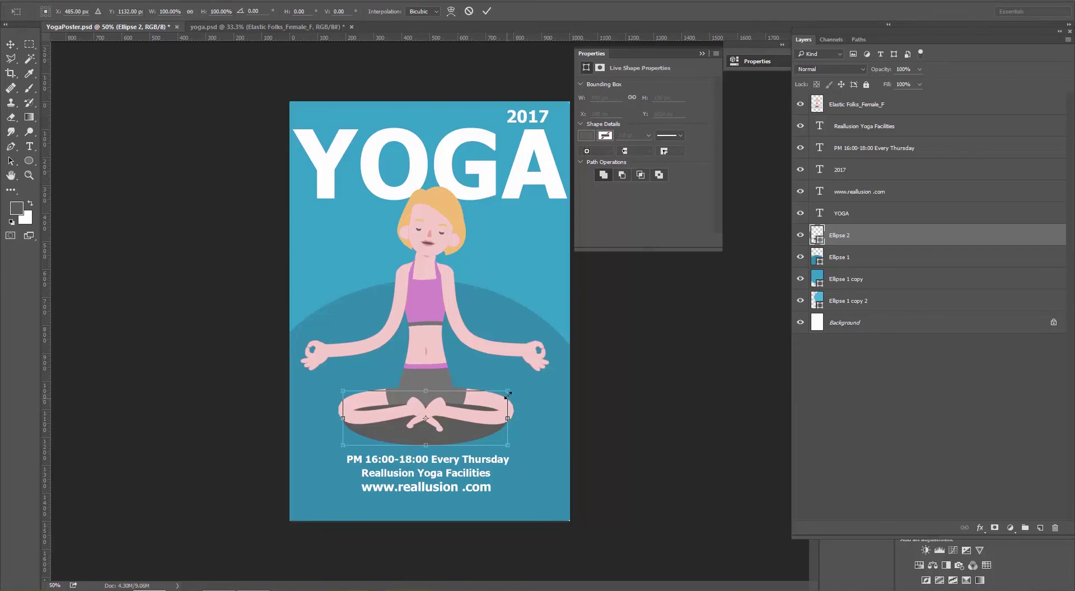
left_click_drag(508, 394, 466, 421)
key("Return")
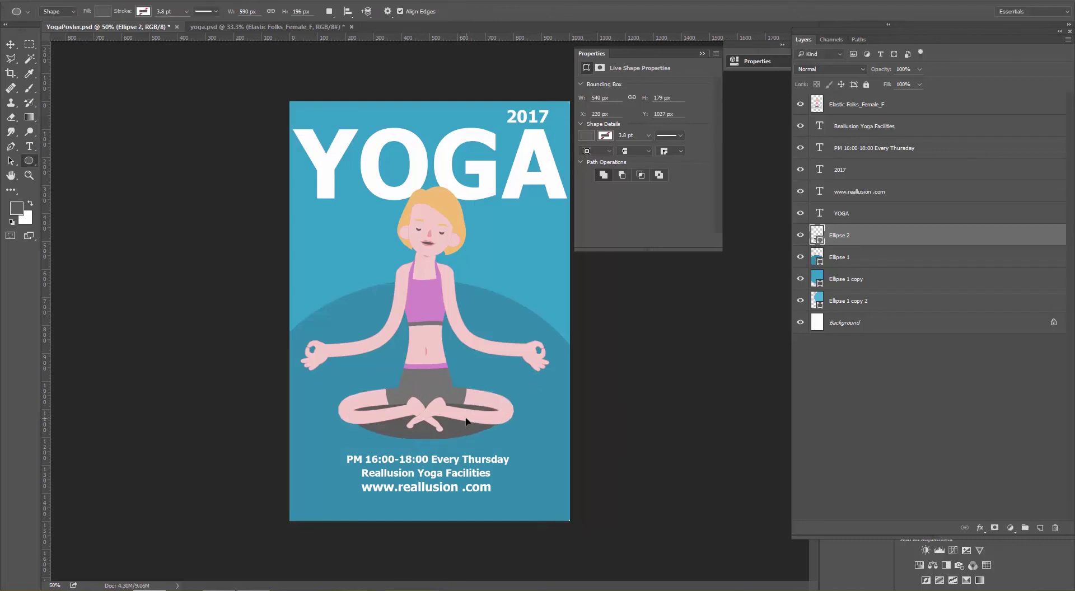